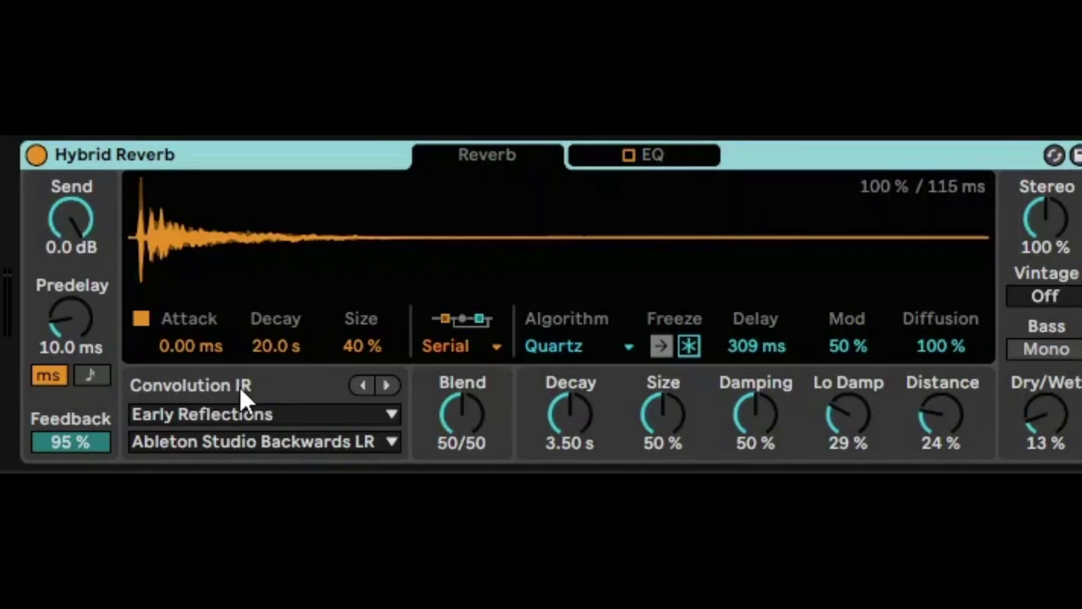
- Look through the convolution impulse response categories and the impulse responses available under Early Reflections
{"action": "left_click", "coordinate": [224, 408]}
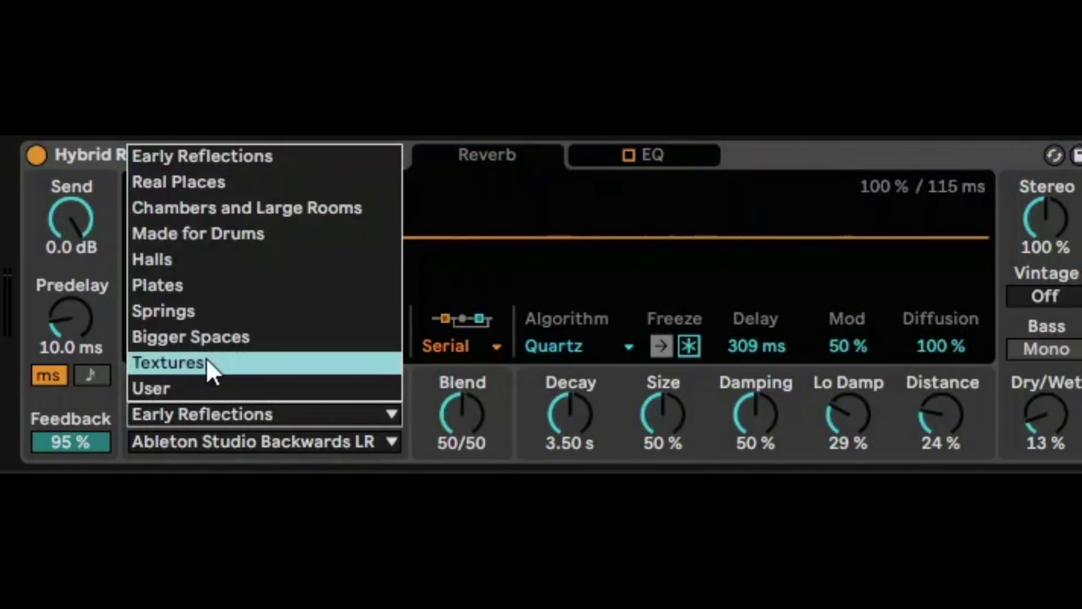
{"action": "left_click", "coordinate": [199, 158]}
{"action": "left_click", "coordinate": [239, 435]}
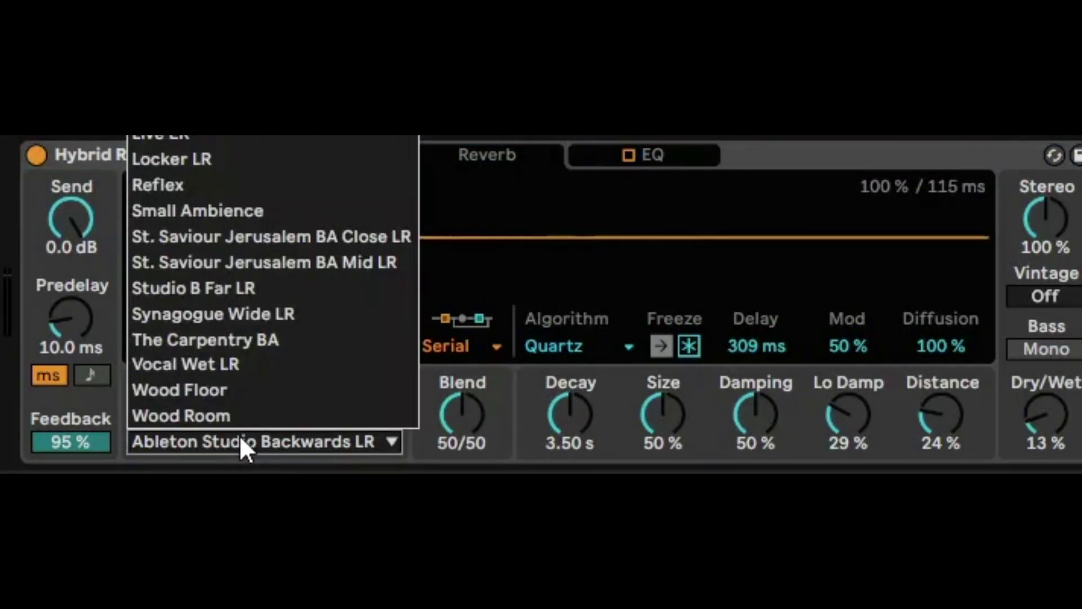
{"action": "left_click", "coordinate": [441, 381]}
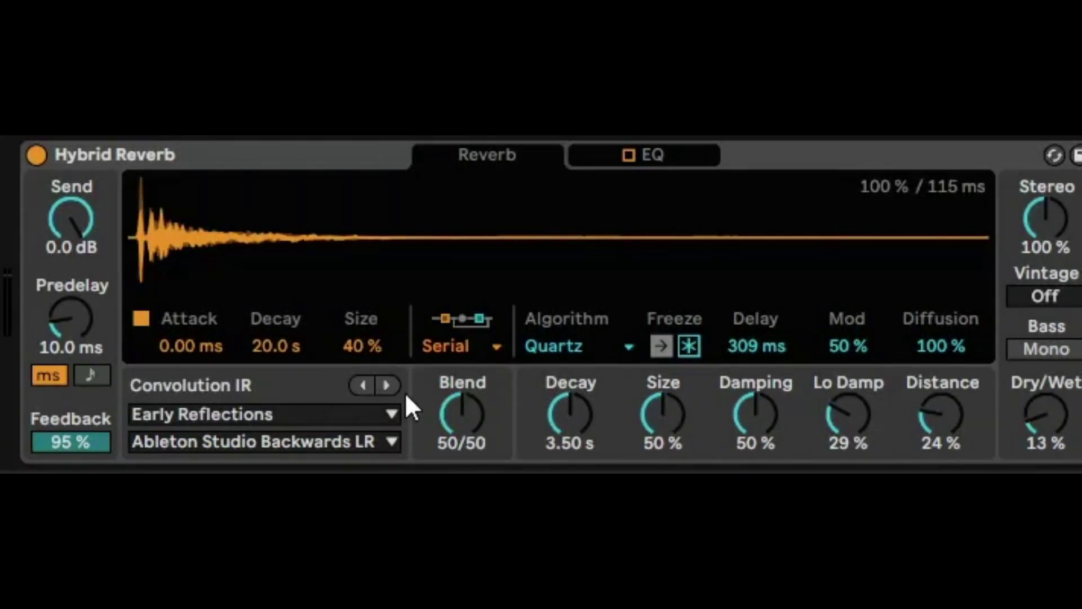
- Step through the Early Reflections impulse responses, past Blue Room LR and the Comb Space variants, to Egg Cups LR
{"action": "left_click", "coordinate": [383, 379]}
{"action": "left_click", "coordinate": [371, 385]}
{"action": "left_click", "coordinate": [393, 384]}
{"action": "left_click", "coordinate": [393, 384]}
{"action": "left_click", "coordinate": [393, 384]}
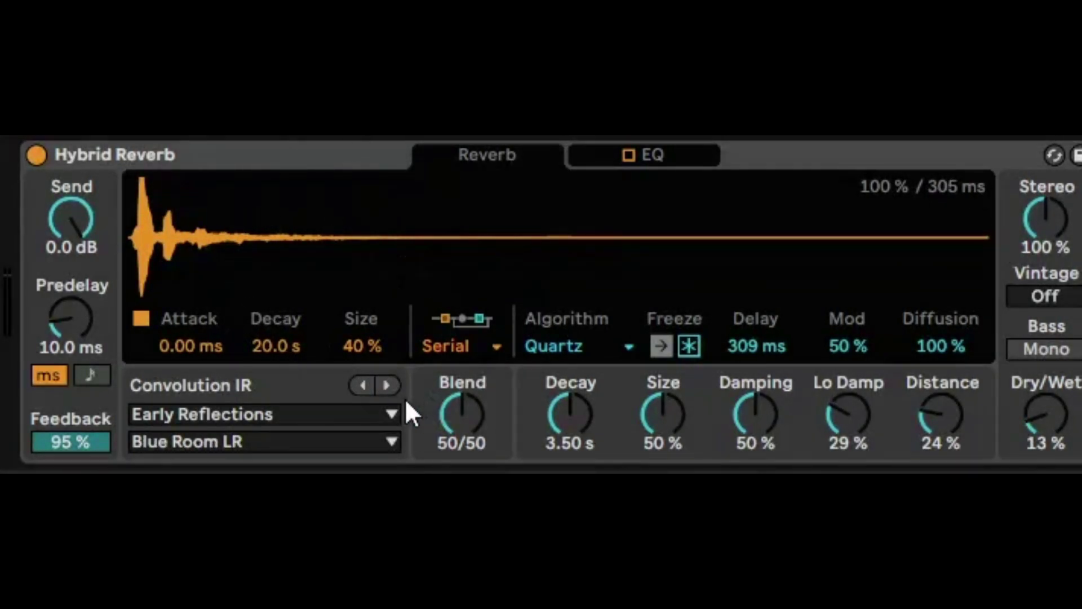
{"action": "left_click", "coordinate": [386, 383]}
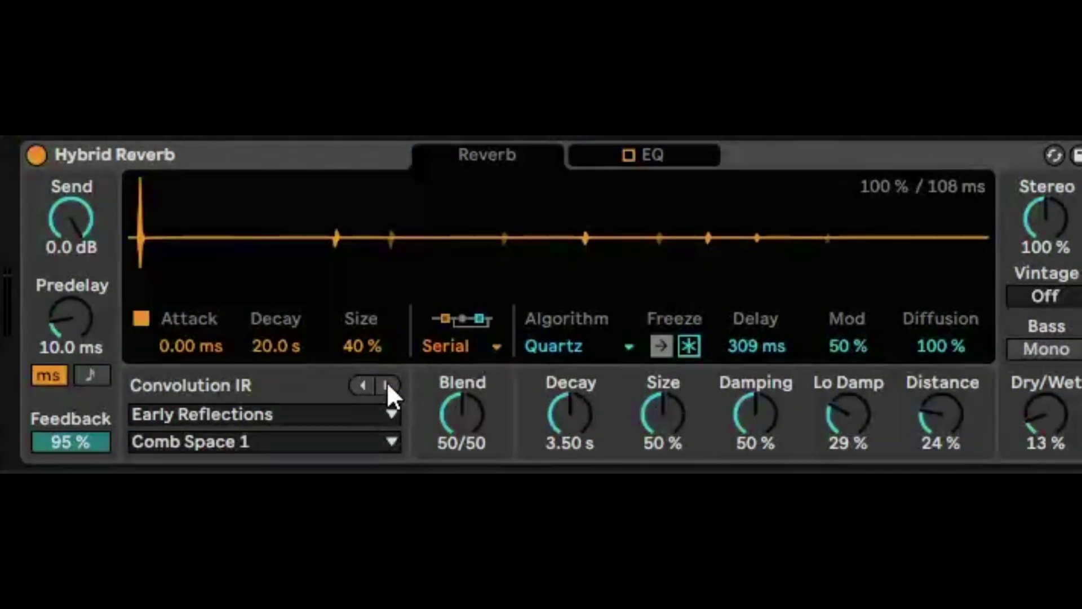
{"action": "left_click", "coordinate": [387, 384]}
{"action": "left_click", "coordinate": [387, 383]}
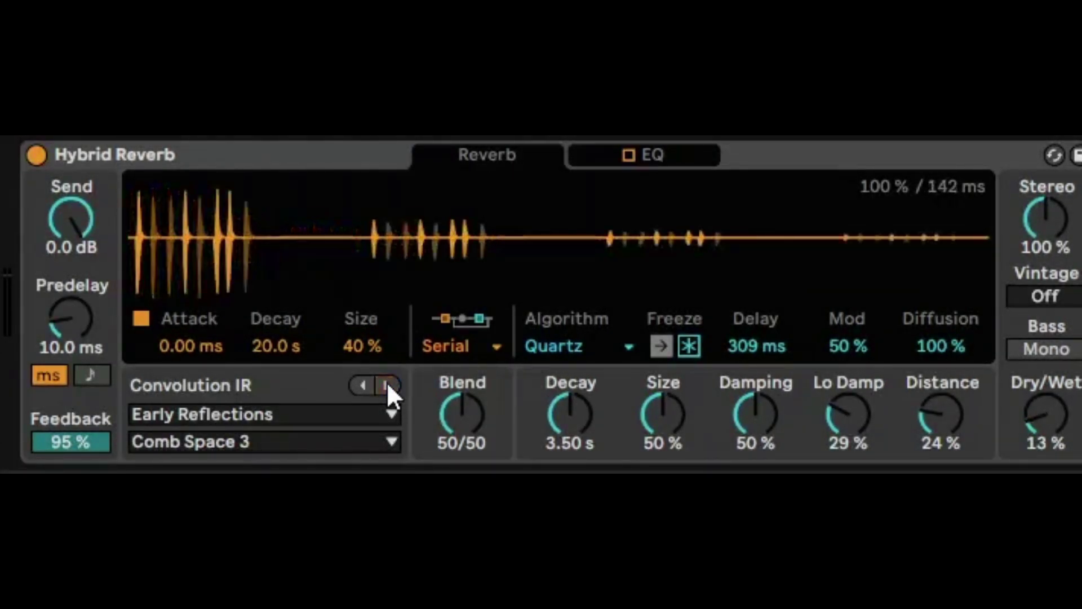
{"action": "left_click", "coordinate": [386, 383]}
{"action": "left_click", "coordinate": [387, 383]}
{"action": "left_click", "coordinate": [362, 385]}
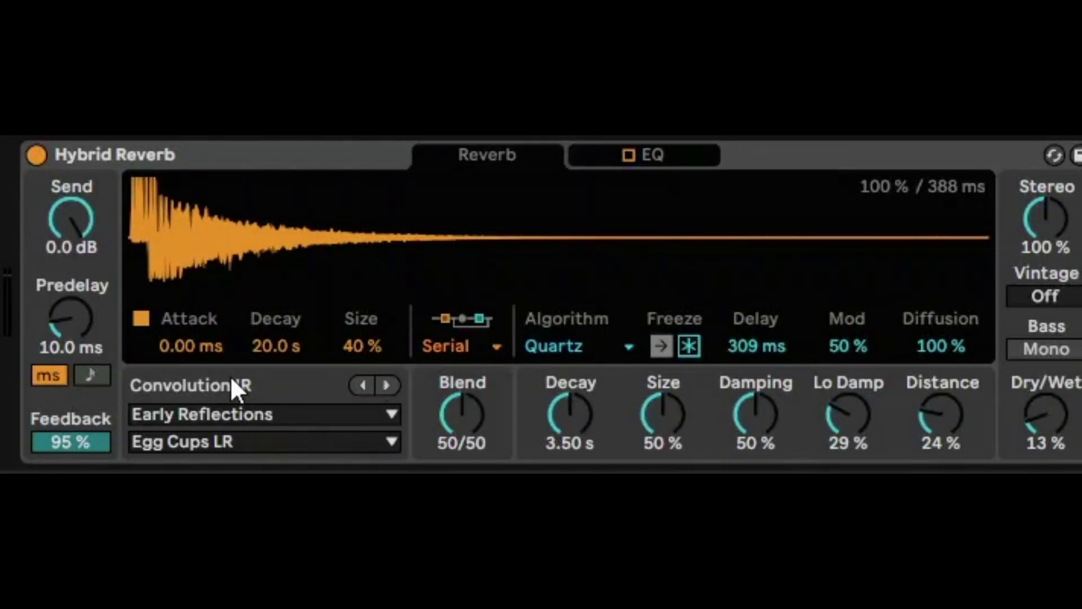
- Try the Shimmer reverb algorithm and return to Quartz
{"action": "left_click", "coordinate": [557, 345]}
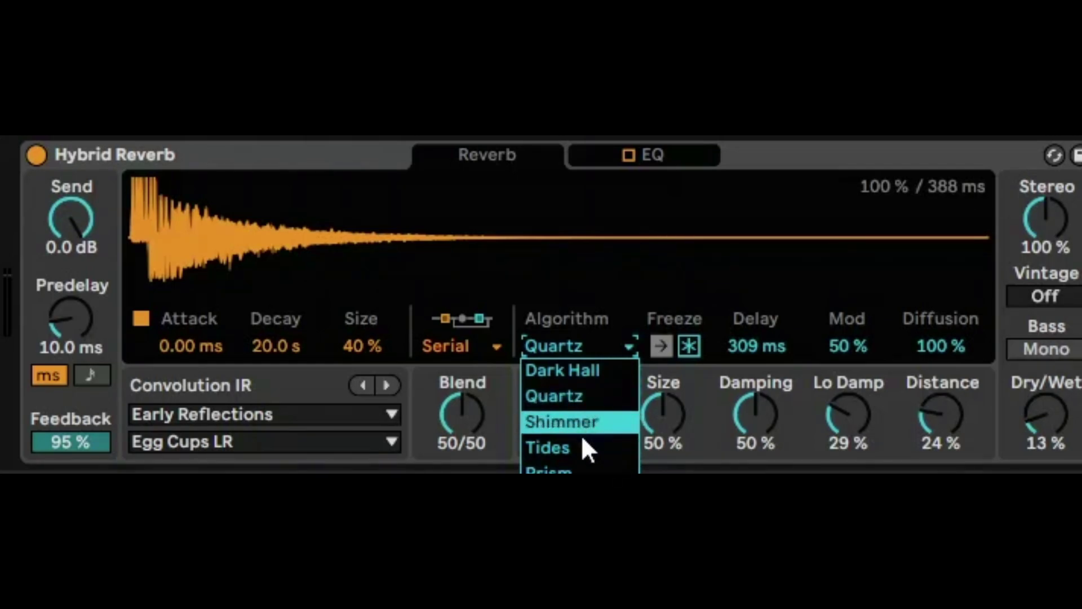
{"action": "left_click", "coordinate": [575, 390]}
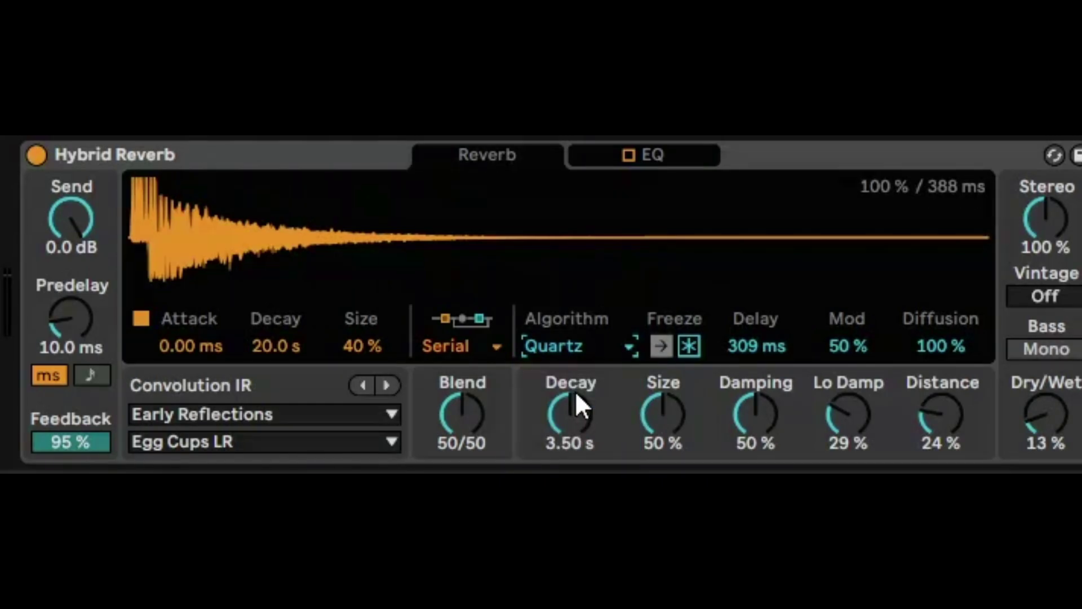
{"action": "left_click", "coordinate": [539, 345]}
{"action": "scroll", "coordinate": [571, 349], "scroll_direction": "down", "scroll_amount": 1}
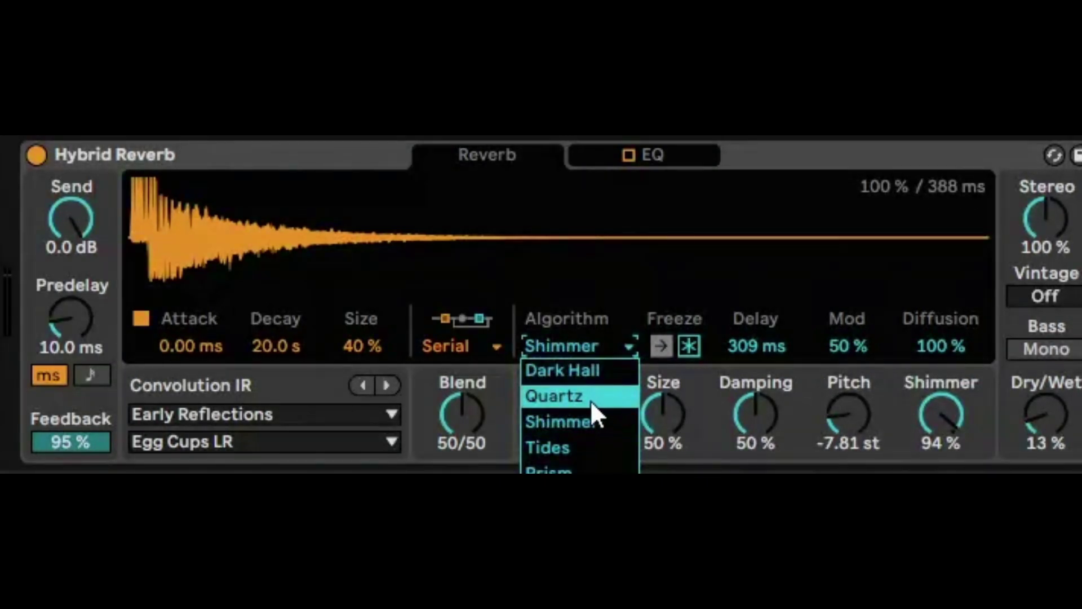
{"action": "left_click", "coordinate": [590, 397]}
- Try the Prism reverb algorithm and switch back to Quartz
{"action": "left_click", "coordinate": [577, 345]}
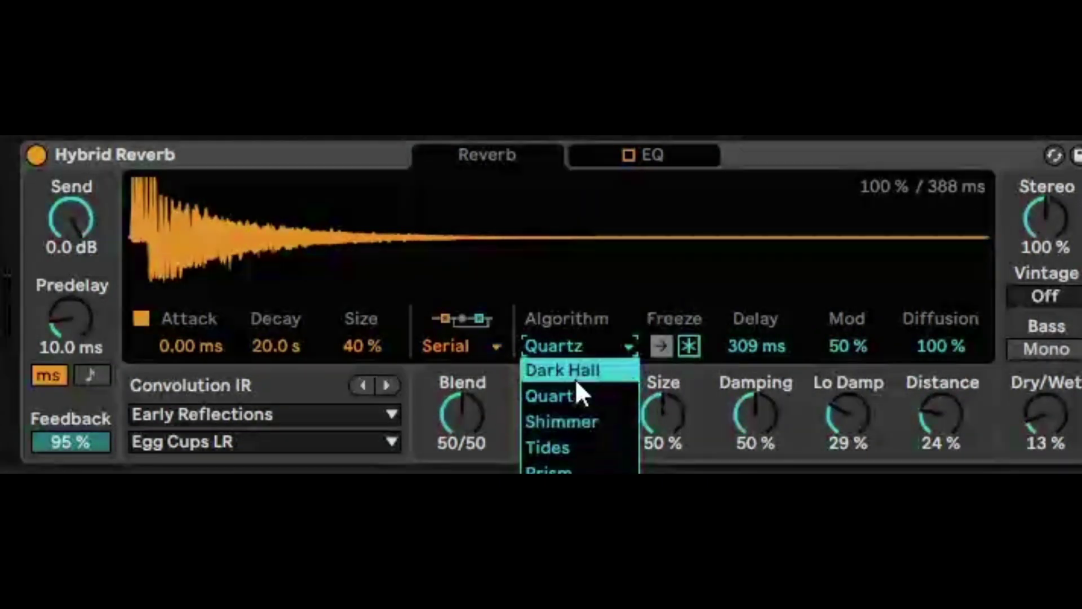
{"action": "scroll", "coordinate": [573, 387], "scroll_direction": "down", "scroll_amount": 3}
{"action": "left_click", "coordinate": [556, 406]}
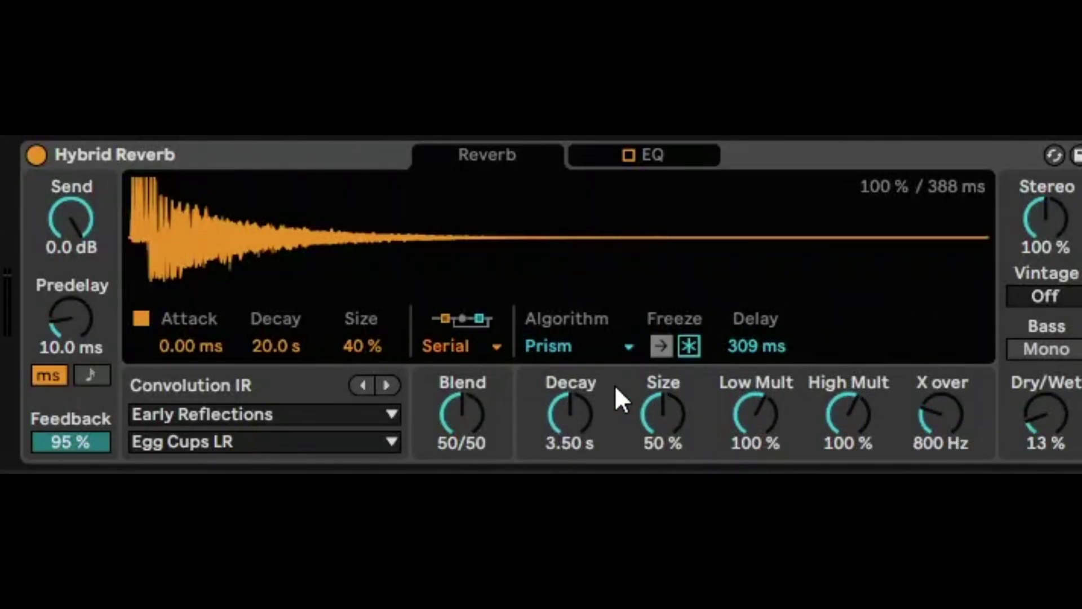
{"action": "left_click", "coordinate": [578, 347]}
{"action": "left_click", "coordinate": [572, 395]}
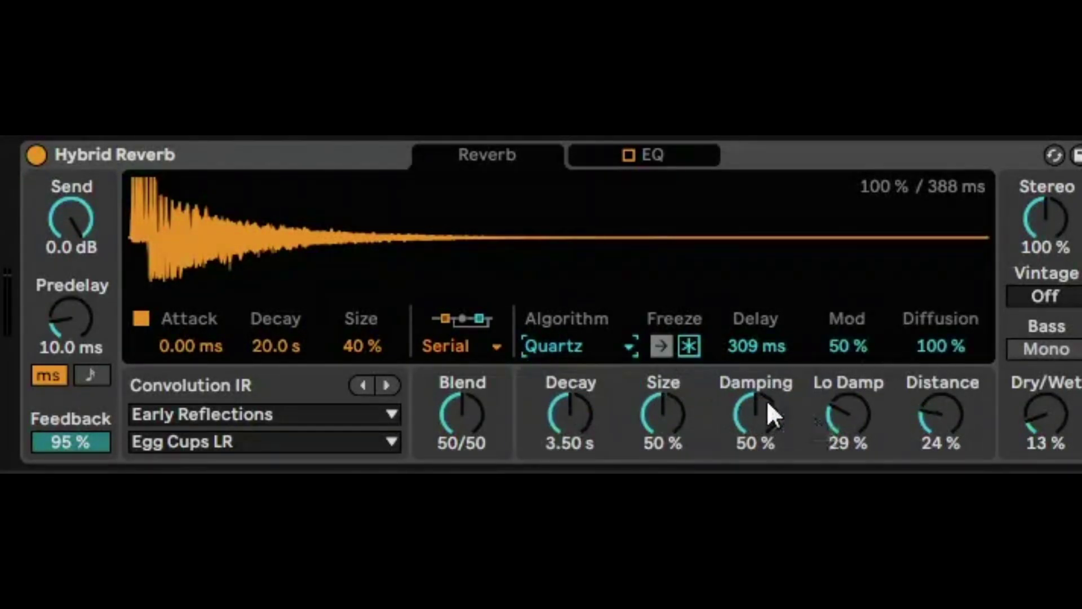
- Try the Convolution-only and Algorithm-only routing modes and return the routing to Serial
{"action": "left_click", "coordinate": [451, 341]}
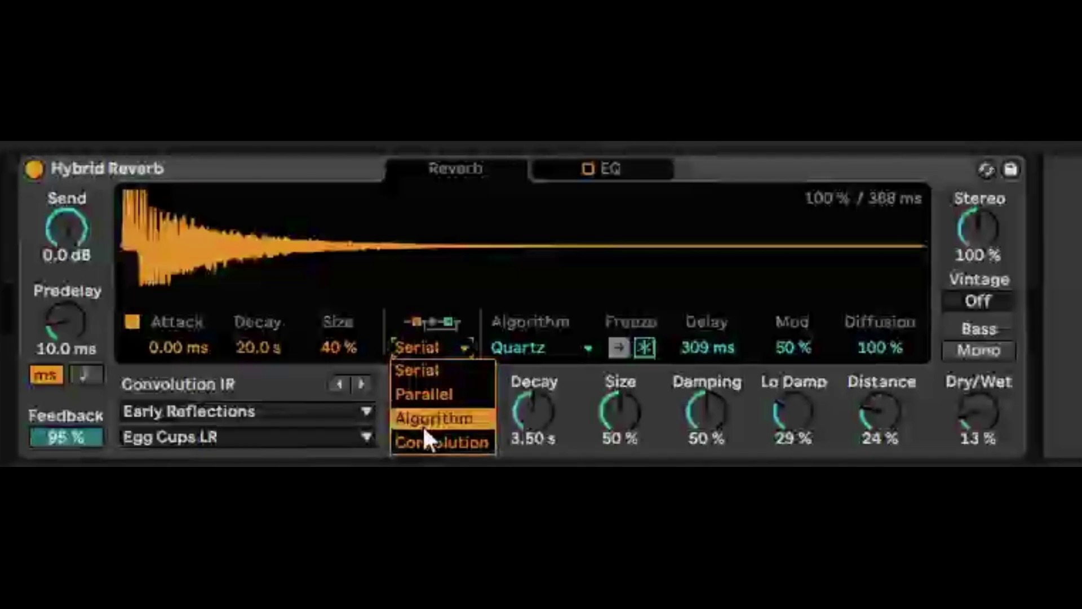
{"action": "left_click", "coordinate": [422, 444]}
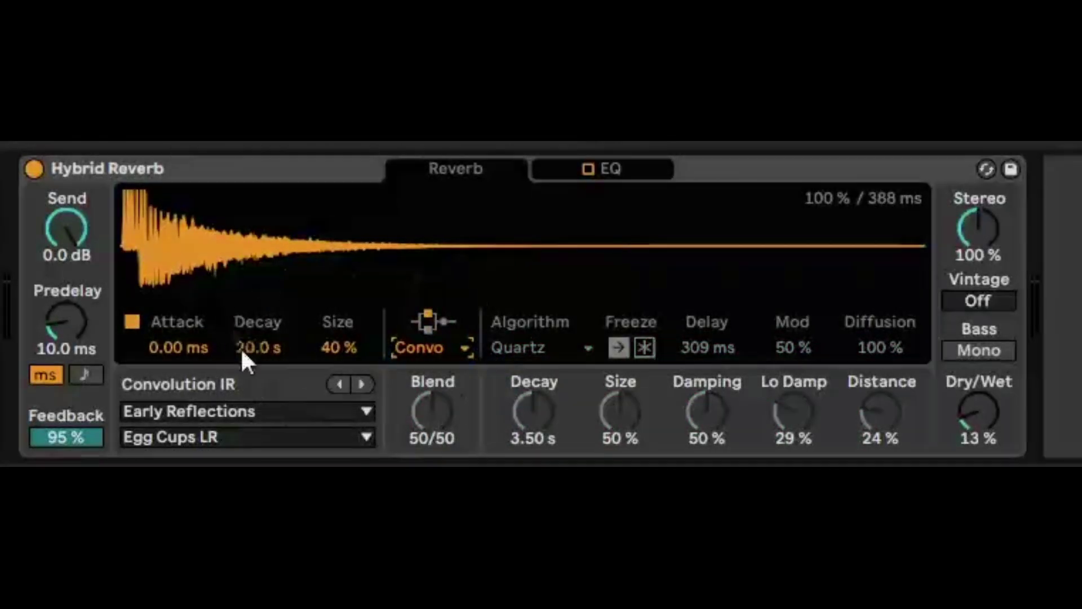
{"action": "left_click", "coordinate": [416, 348]}
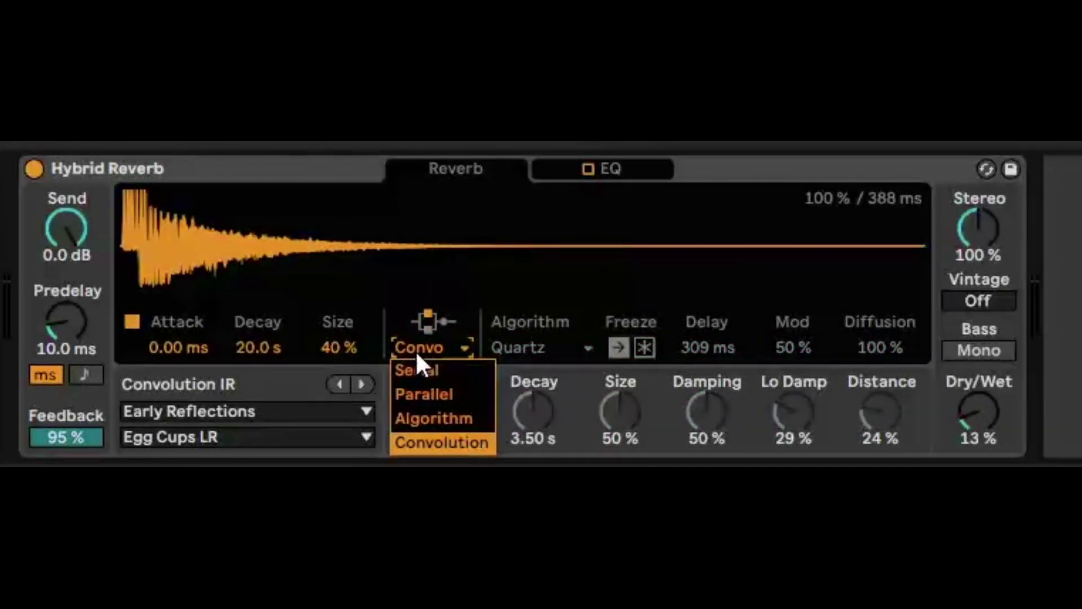
{"action": "left_click", "coordinate": [437, 419]}
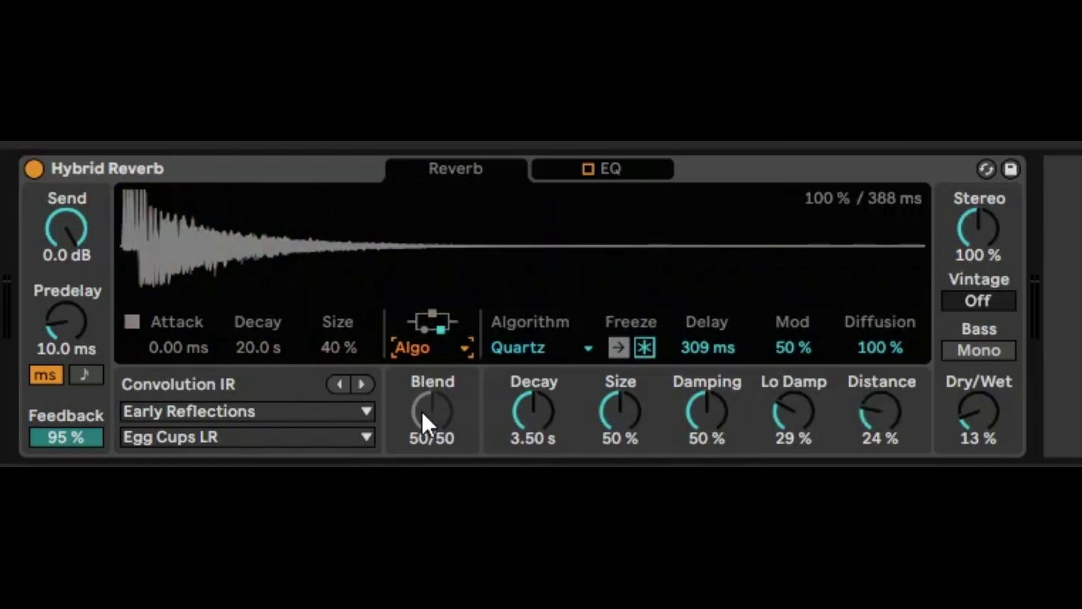
{"action": "left_click", "coordinate": [420, 348]}
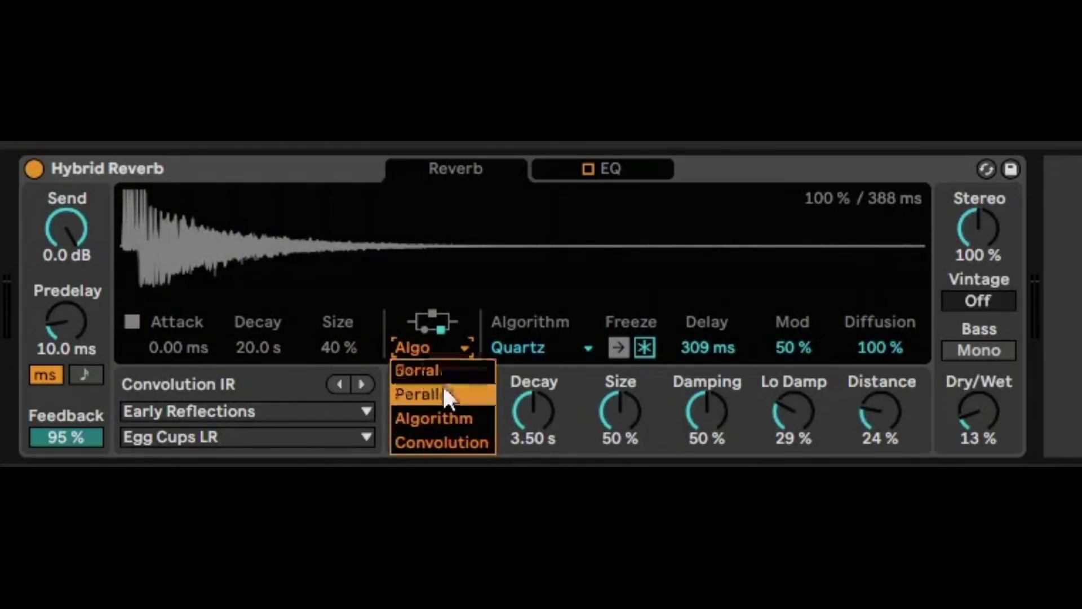
{"action": "left_click", "coordinate": [425, 371]}
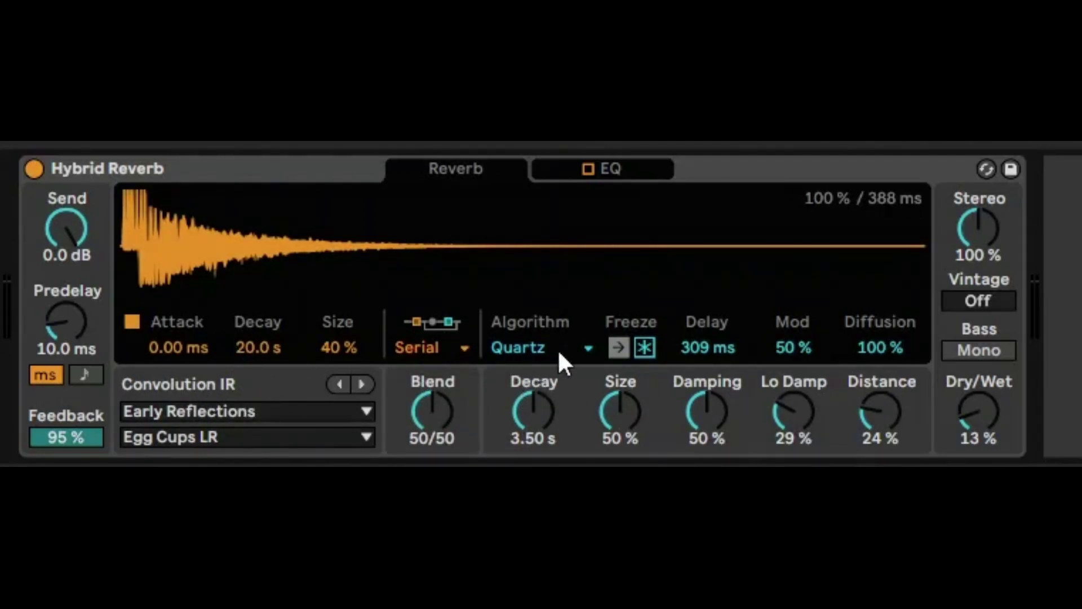
- Set the routing between the convolution and algorithmic reverbs to Parallel
{"action": "left_click", "coordinate": [455, 345]}
{"action": "left_click", "coordinate": [443, 389]}
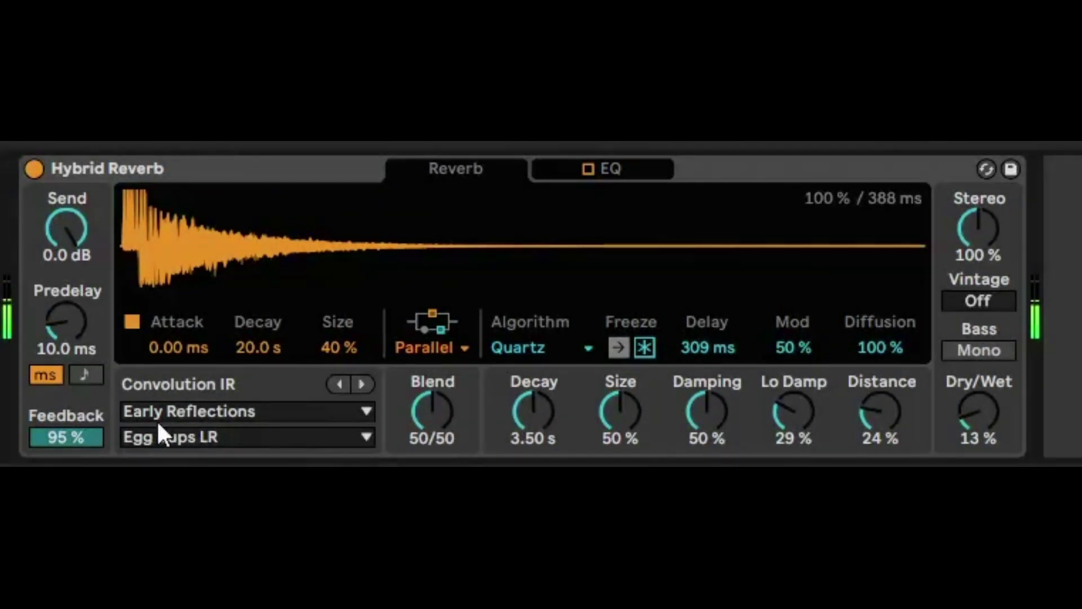
- Load the Ableton Studio Backwards LR impulse response and raise the predelay to 2.78 s
{"action": "left_click", "coordinate": [165, 440]}
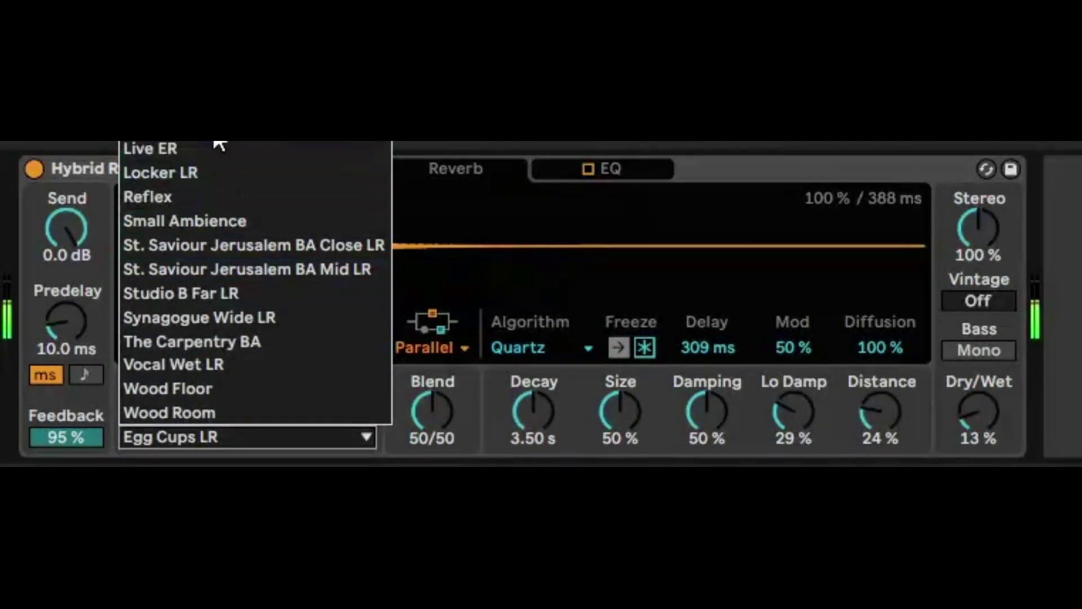
{"action": "left_click", "coordinate": [169, 148]}
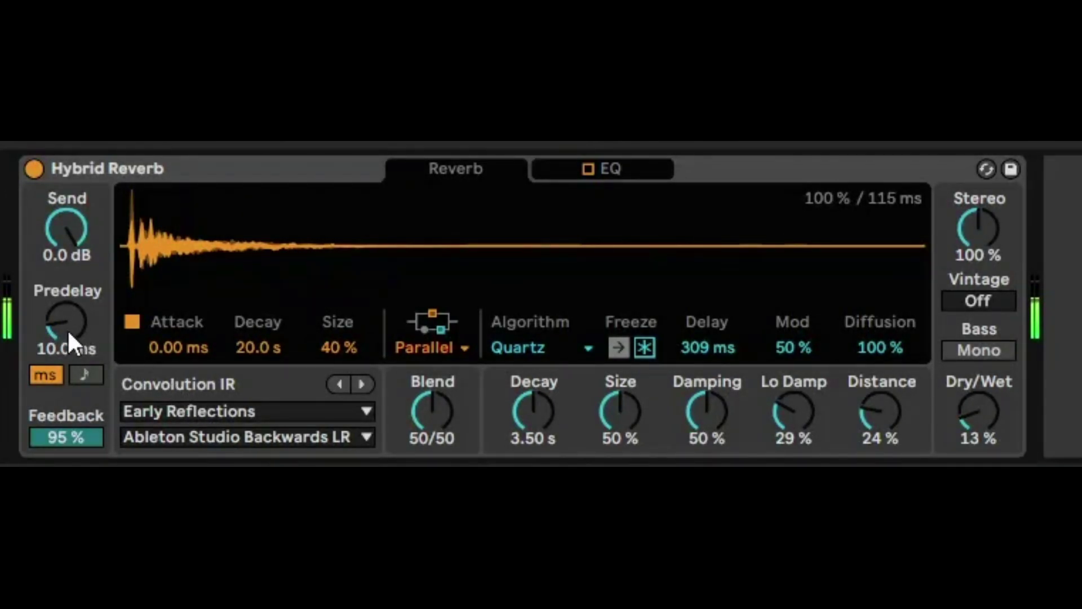
{"action": "left_click_drag", "start_coordinate": [67, 329], "coordinate": [67, 232]}
- Browse the Early Reflections impulse responses past Ableton Studio Mid to Reflex
{"action": "left_click", "coordinate": [246, 435]}
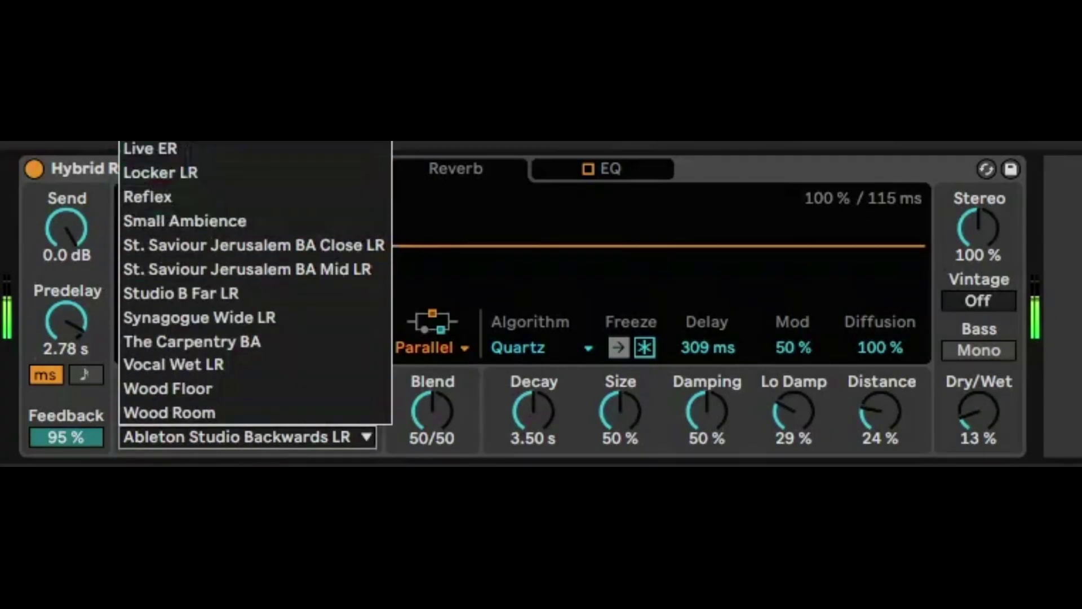
{"action": "left_click", "coordinate": [252, 437]}
{"action": "scroll", "coordinate": [252, 437], "scroll_direction": "down", "scroll_amount": 1}
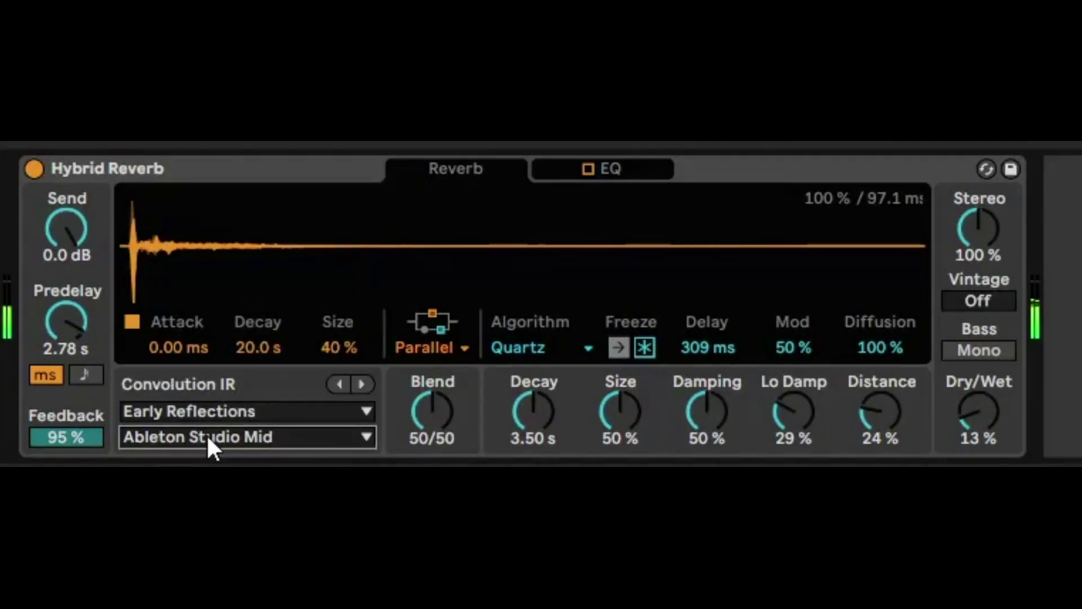
{"action": "scroll", "coordinate": [206, 434], "scroll_direction": "down", "scroll_amount": 2}
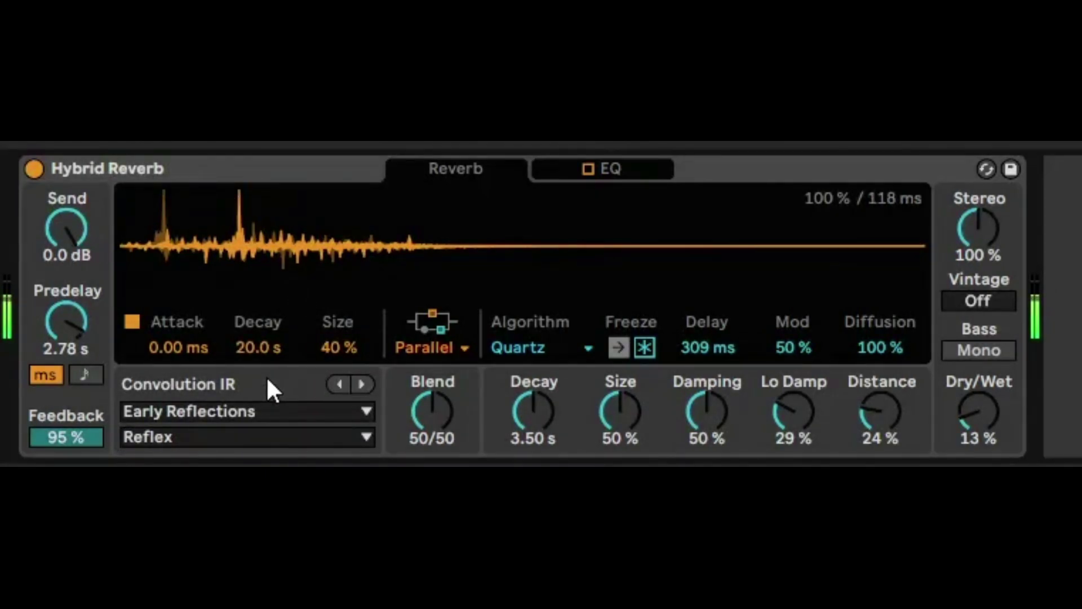
- Configure the reverb with the Plates impulse response category, an 87.6 ms predelay and a 22 % dry/wet mix
{"action": "left_click", "coordinate": [248, 411]}
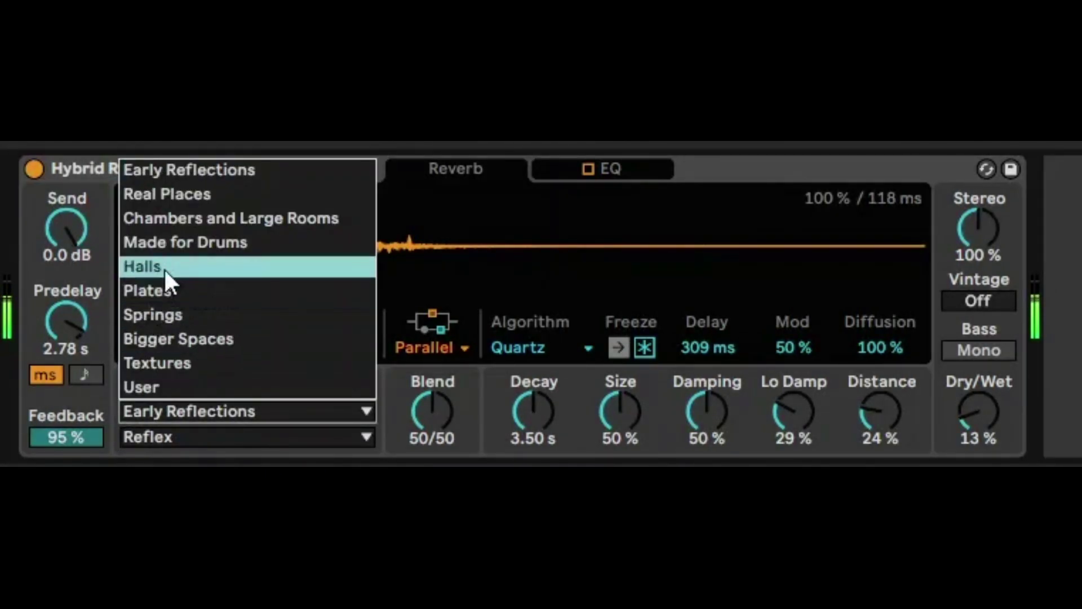
{"action": "left_click", "coordinate": [178, 290]}
{"action": "left_click_drag", "start_coordinate": [65, 321], "coordinate": [66, 377]}
{"action": "left_click_drag", "start_coordinate": [978, 411], "coordinate": [960, 430]}
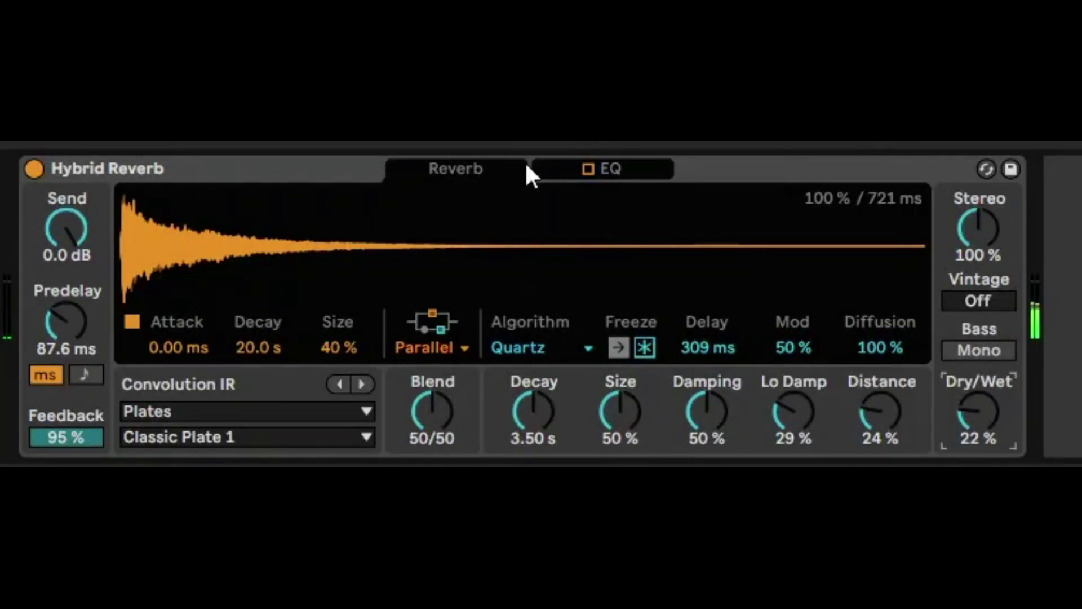
- Turn on the reverb's EQ and set the band 1 low cut to 97.8 Hz with a 24 dB slope
{"action": "left_click", "coordinate": [581, 169]}
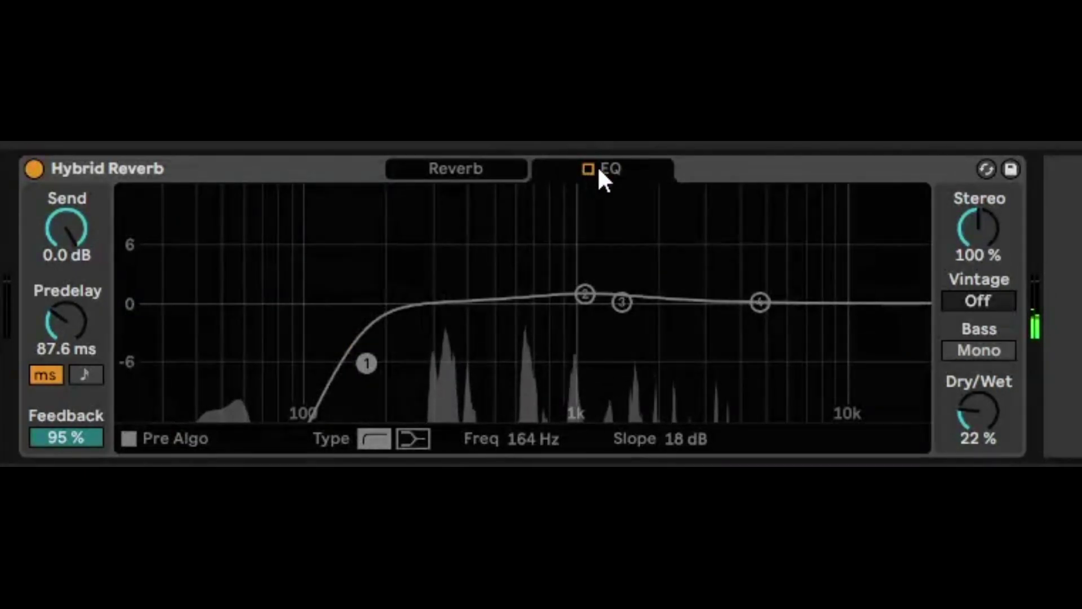
{"action": "left_click", "coordinate": [588, 168]}
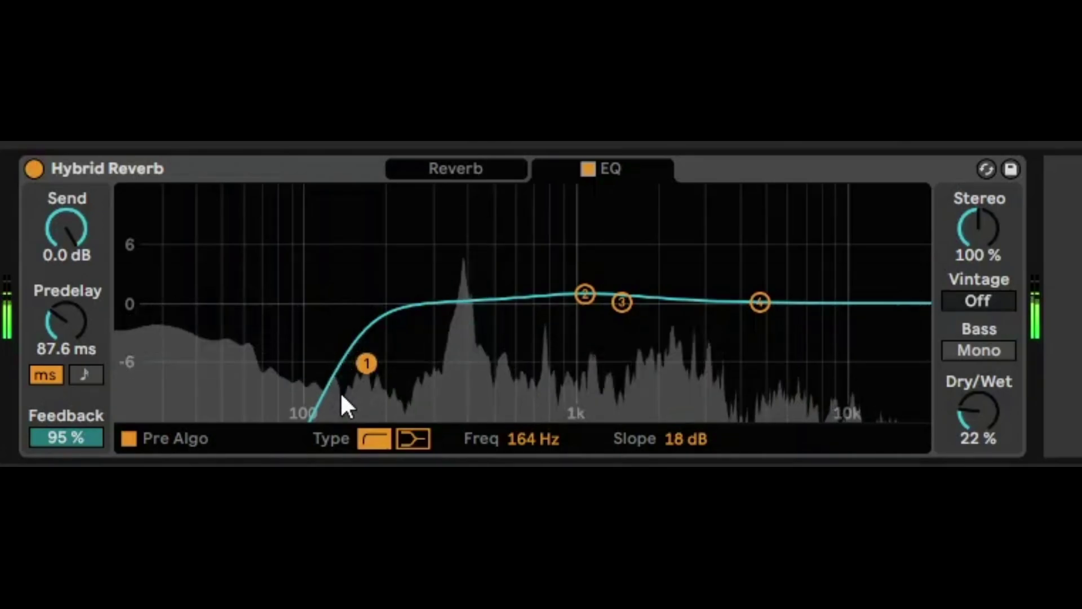
{"action": "left_click_drag", "start_coordinate": [366, 363], "coordinate": [306, 338]}
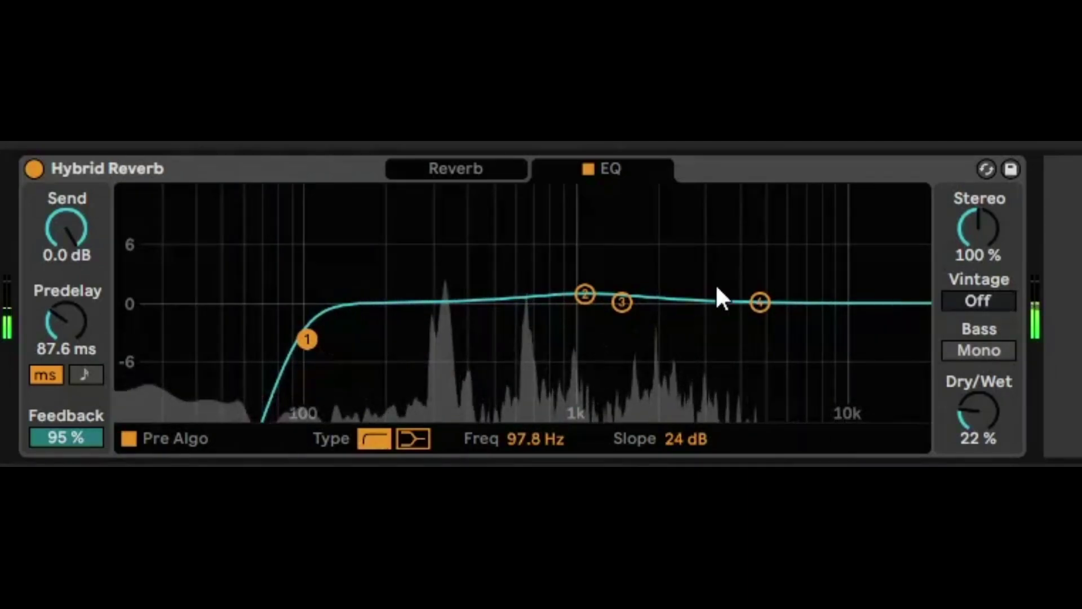
- Set EQ band 4 to 2.37 kHz with -8.3 dB gain and change it from a shelf to a high-cut filter
{"action": "left_click", "coordinate": [760, 301]}
{"action": "left_click_drag", "start_coordinate": [759, 301], "coordinate": [675, 377]}
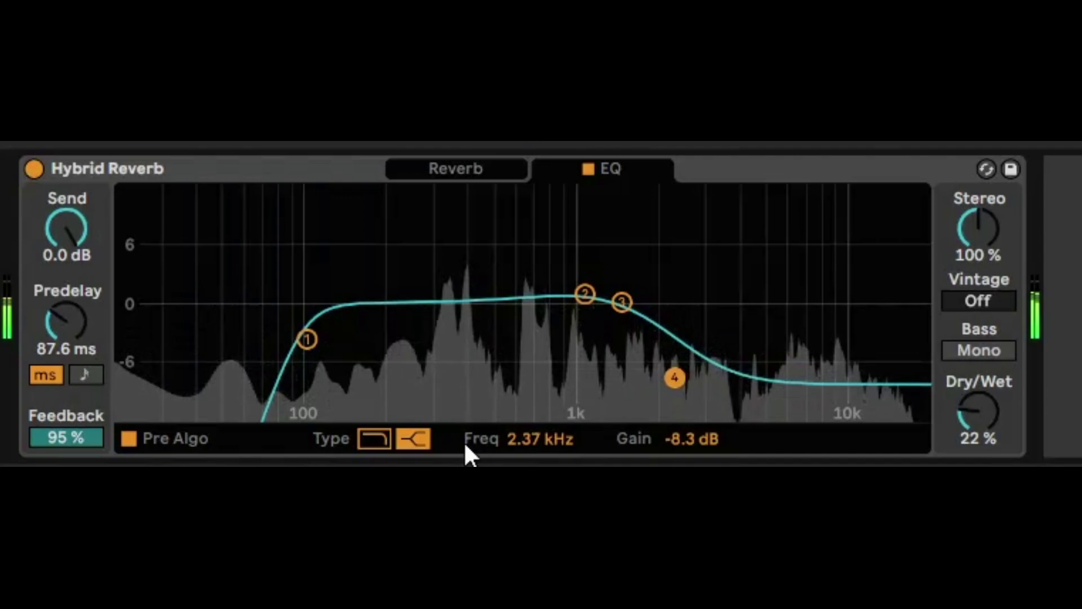
{"action": "left_click", "coordinate": [374, 438]}
- Sweep the two EQ cut filters, ending with the band 4 high cut at about 5 kHz and the band 1 low cut at 59.3 Hz
{"action": "left_click_drag", "start_coordinate": [676, 315], "coordinate": [504, 267]}
{"action": "left_click_drag", "start_coordinate": [305, 339], "coordinate": [235, 339]}
{"action": "left_click_drag", "start_coordinate": [504, 266], "coordinate": [764, 290]}
{"action": "left_click_drag", "start_coordinate": [234, 338], "coordinate": [249, 339]}
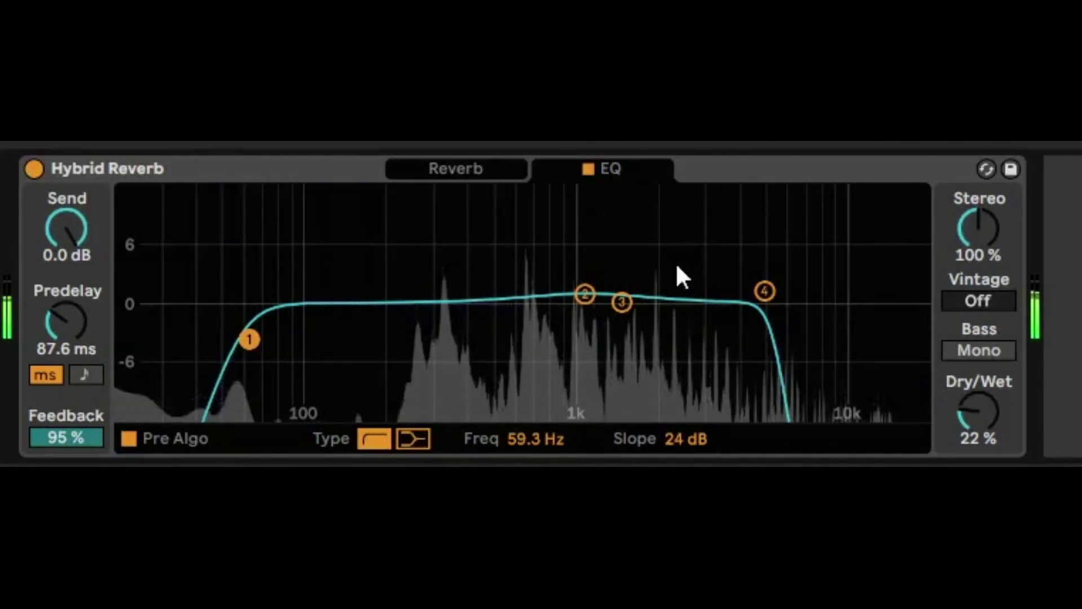
- Configure the reverb's global settings with mono bass on, a 26.7 ms predelay and Vintage set to Older
{"action": "left_click", "coordinate": [968, 350]}
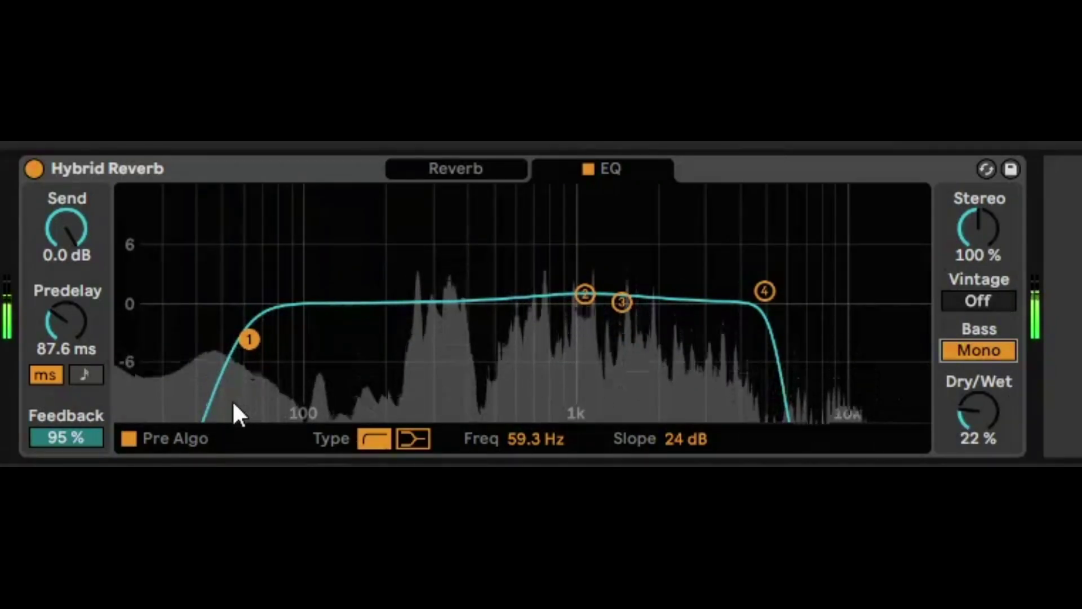
{"action": "left_click_drag", "start_coordinate": [56, 316], "coordinate": [57, 372]}
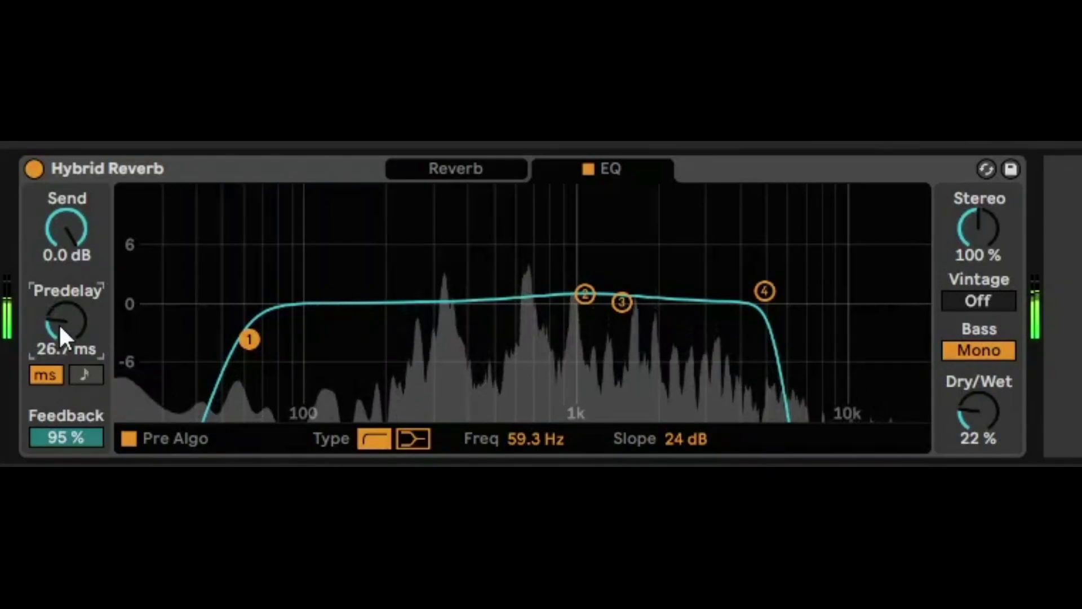
{"action": "mouse_move", "coordinate": [978, 309]}
{"action": "left_mouse_down"}
{"action": "mouse_move", "coordinate": [978, 260]}
{"action": "mouse_move", "coordinate": [969, 297]}
{"action": "left_mouse_up"}
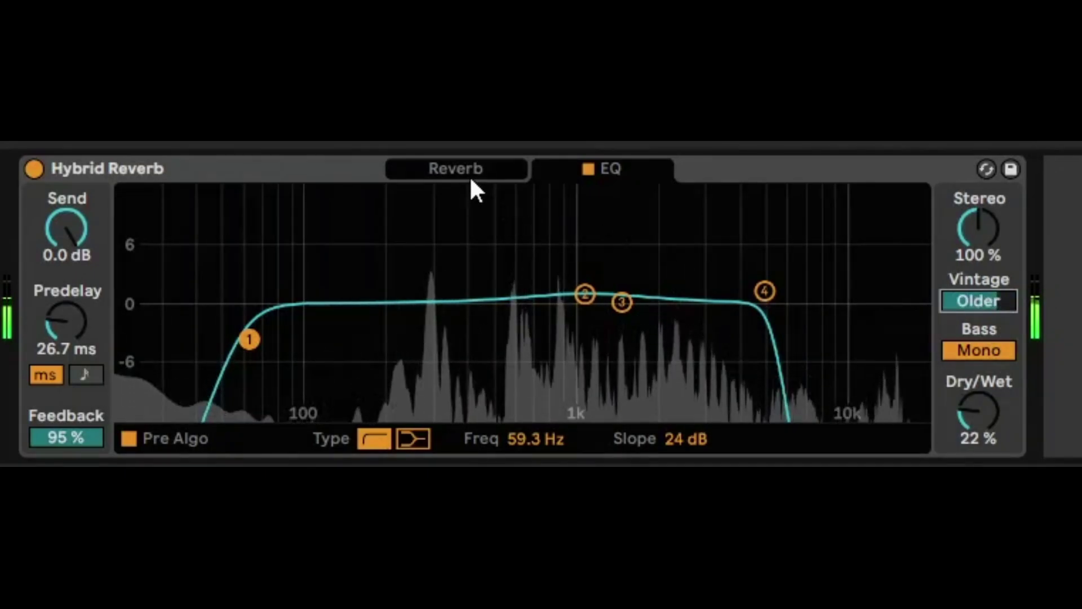
- Return to the reverb settings and set the routing to Algorithm, the algorithm to Shimmer and Dry/Wet to 56 %
{"action": "left_click", "coordinate": [448, 171]}
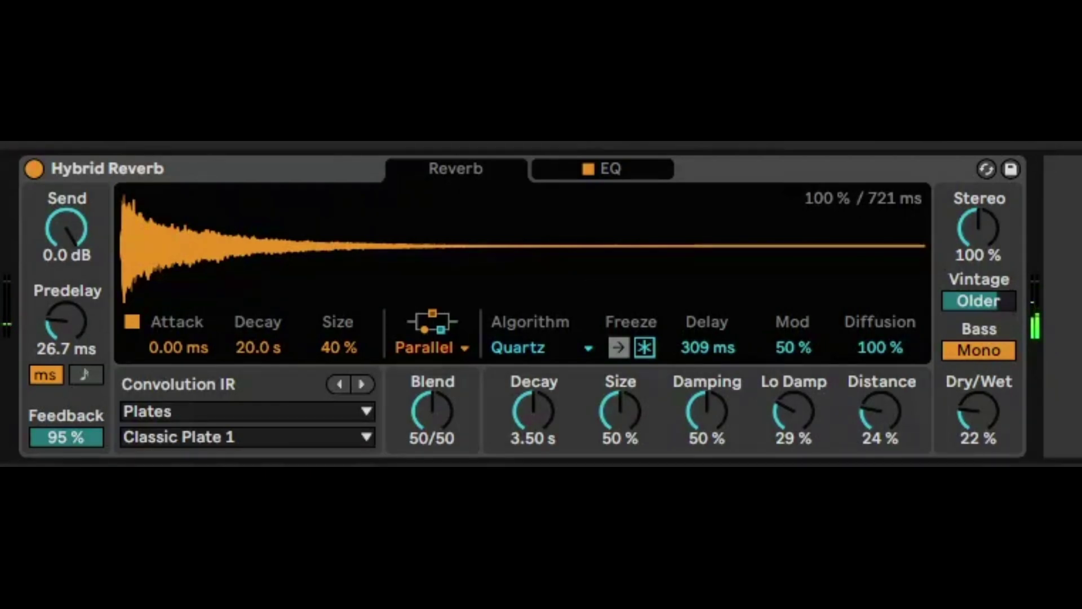
{"action": "left_click", "coordinate": [420, 351]}
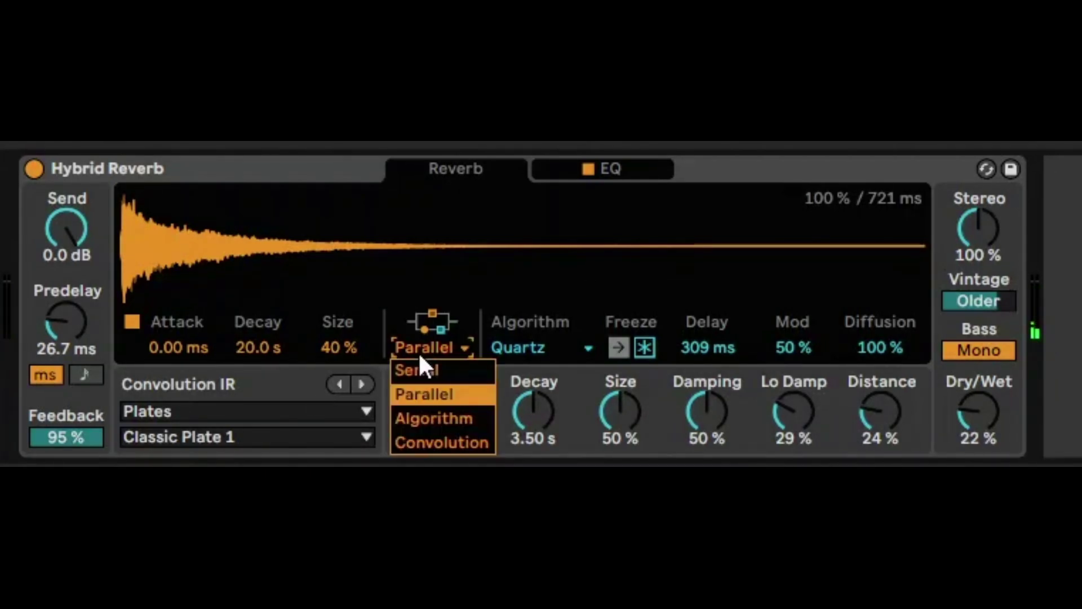
{"action": "left_click", "coordinate": [454, 420]}
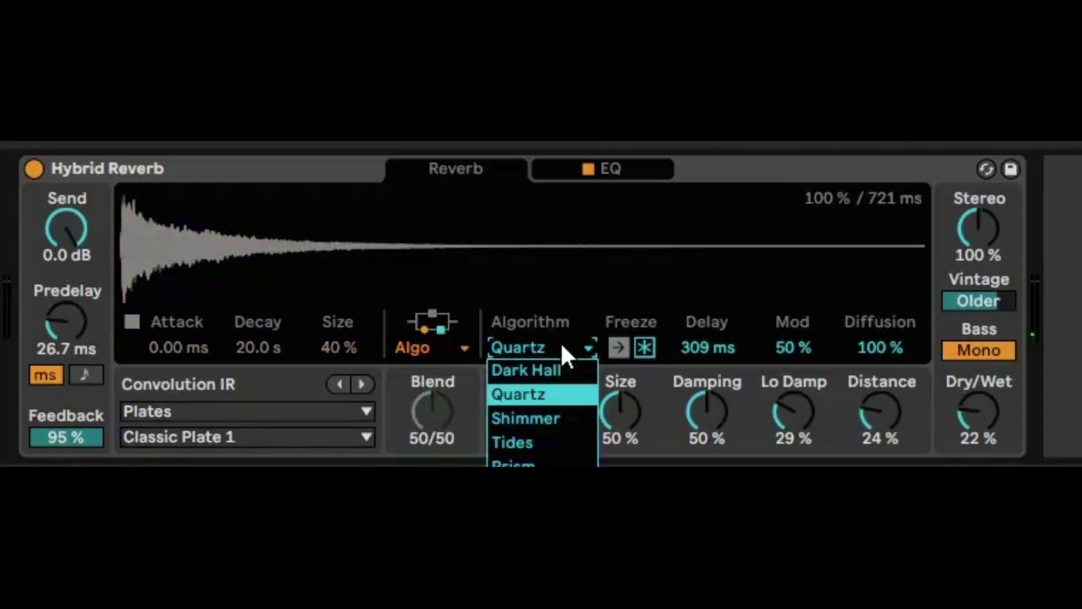
{"action": "left_click", "coordinate": [532, 414]}
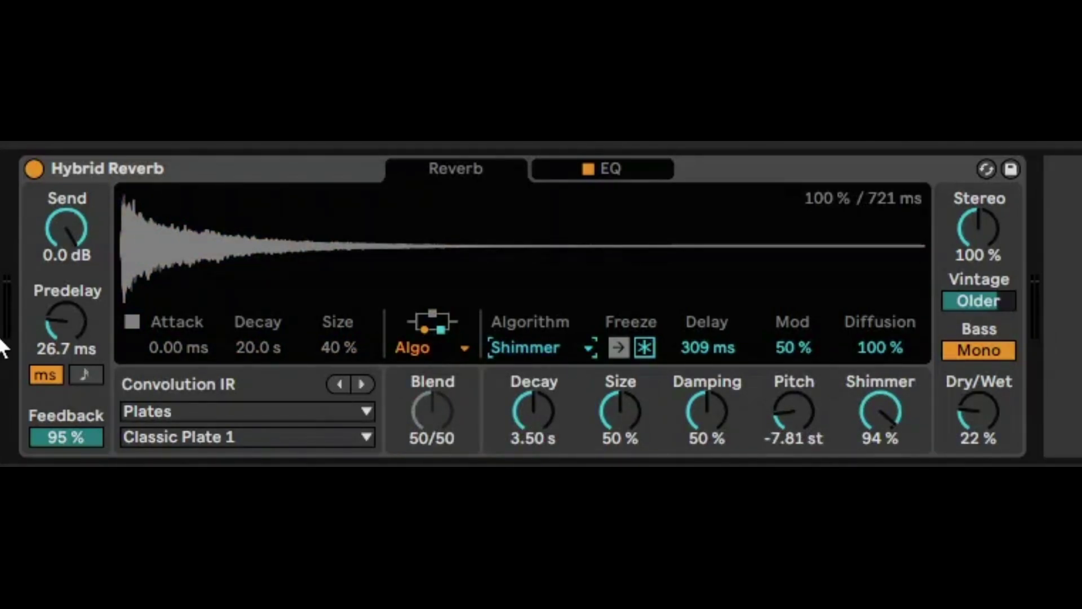
{"action": "left_click_drag", "start_coordinate": [978, 414], "coordinate": [978, 395]}
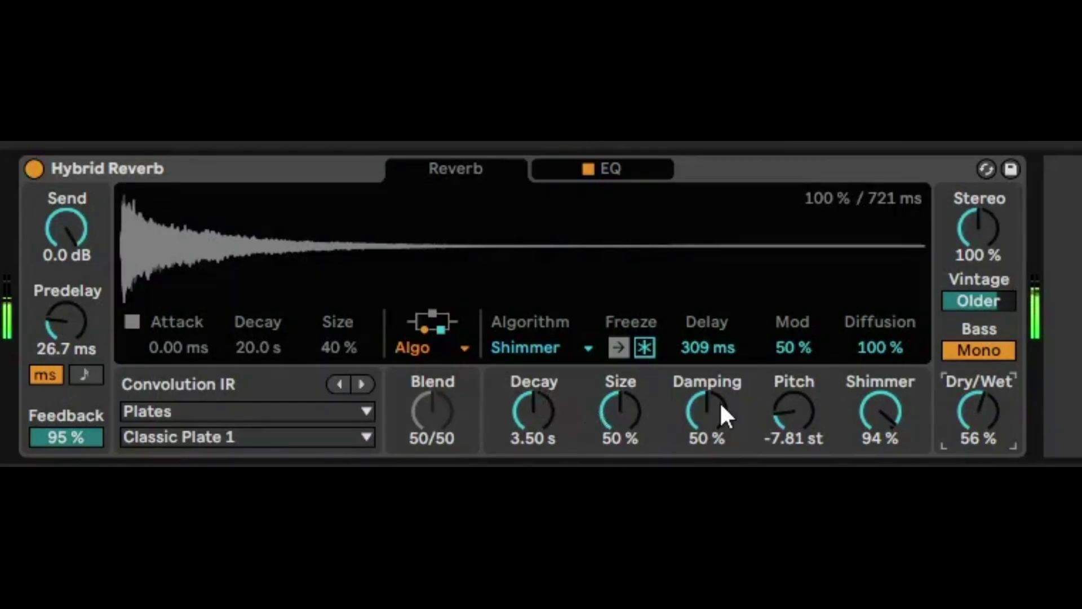
- Sweep the Shimmer algorithm's pitch and shimmer amount, ending at -0.76 st and 22 %
{"action": "mouse_move", "coordinate": [793, 412]}
{"action": "left_mouse_down"}
{"action": "mouse_move", "coordinate": [793, 389]}
{"action": "mouse_move", "coordinate": [782, 423]}
{"action": "left_mouse_up"}
{"action": "left_click_drag", "start_coordinate": [872, 391], "coordinate": [871, 411]}
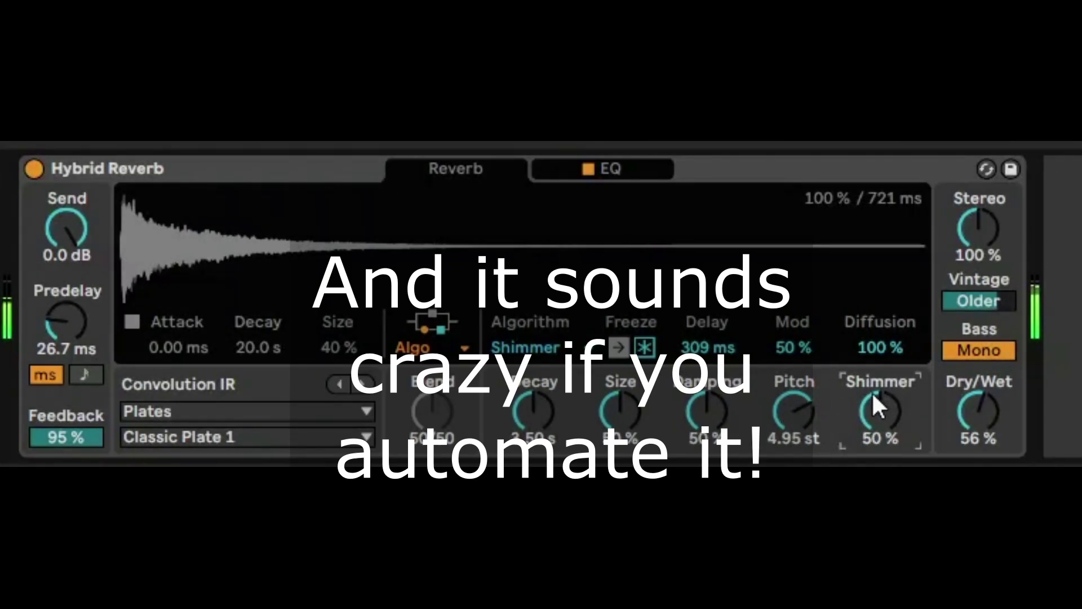
{"action": "left_click_drag", "start_coordinate": [794, 411], "coordinate": [793, 434]}
{"action": "left_click_drag", "start_coordinate": [877, 414], "coordinate": [884, 442]}
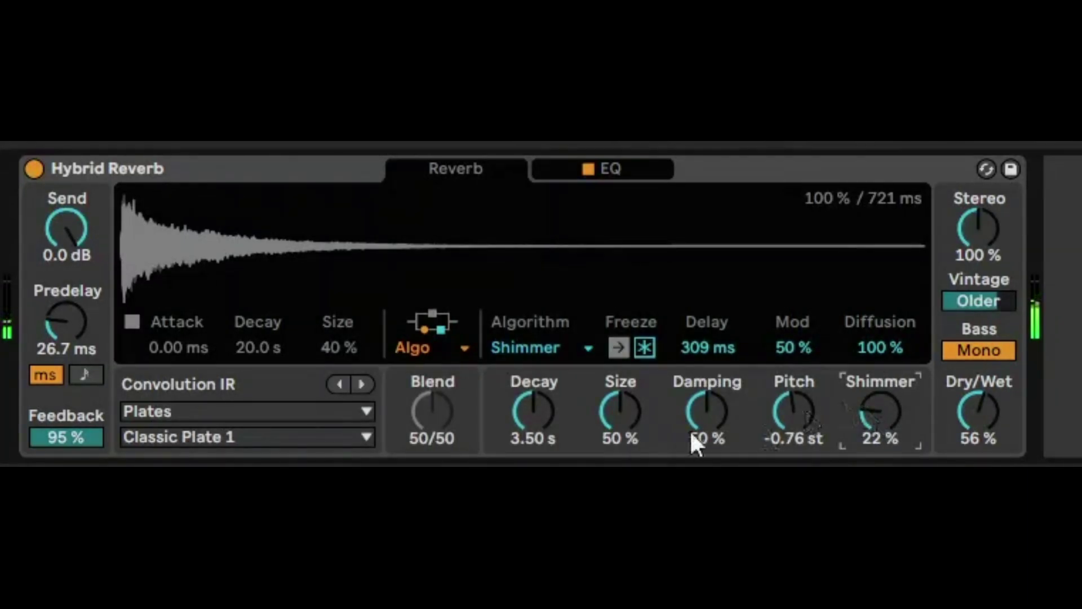
- Switch the algorithm to Quartz and set Dry/Wet to 30 %, Distance to 14 % and the algorithm's Decay to 1.39 s
{"action": "left_click", "coordinate": [519, 350]}
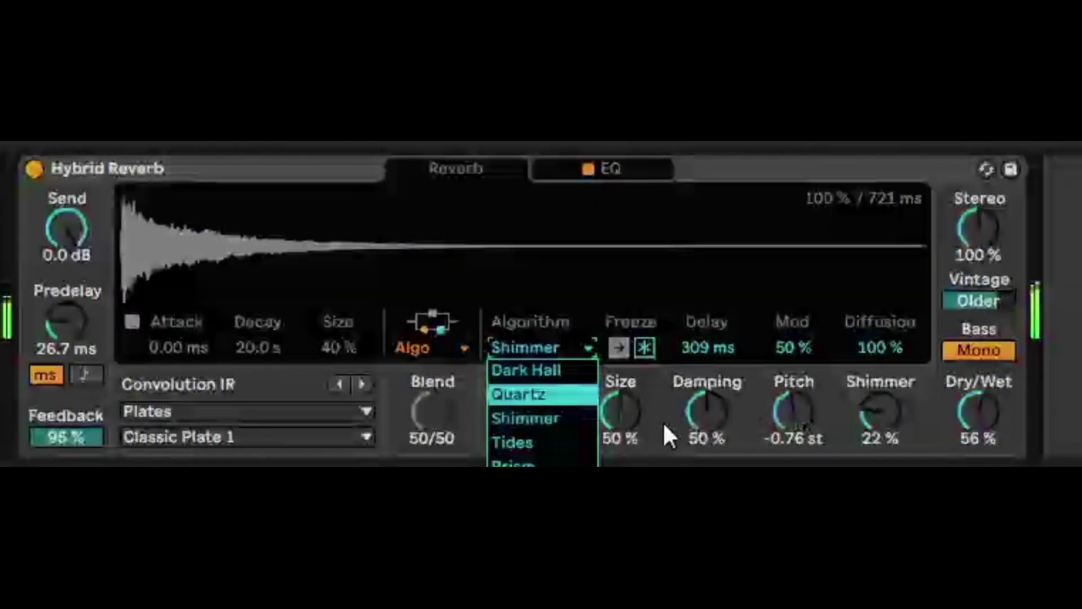
{"action": "left_click", "coordinate": [519, 401]}
{"action": "left_click", "coordinate": [988, 420]}
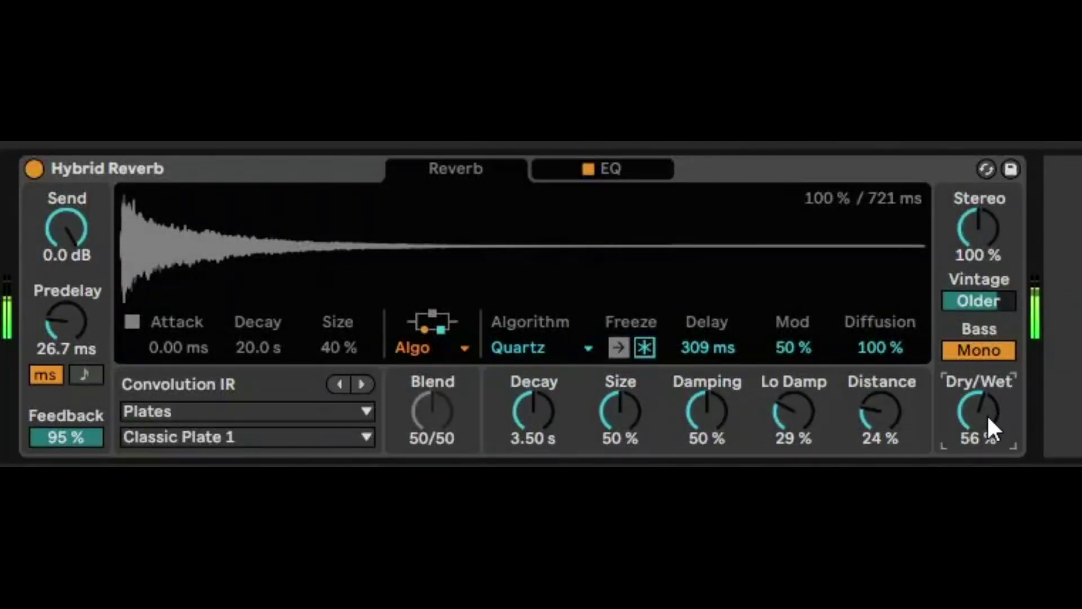
{"action": "left_click_drag", "start_coordinate": [990, 413], "coordinate": [990, 442]}
{"action": "left_click_drag", "start_coordinate": [884, 415], "coordinate": [881, 415]}
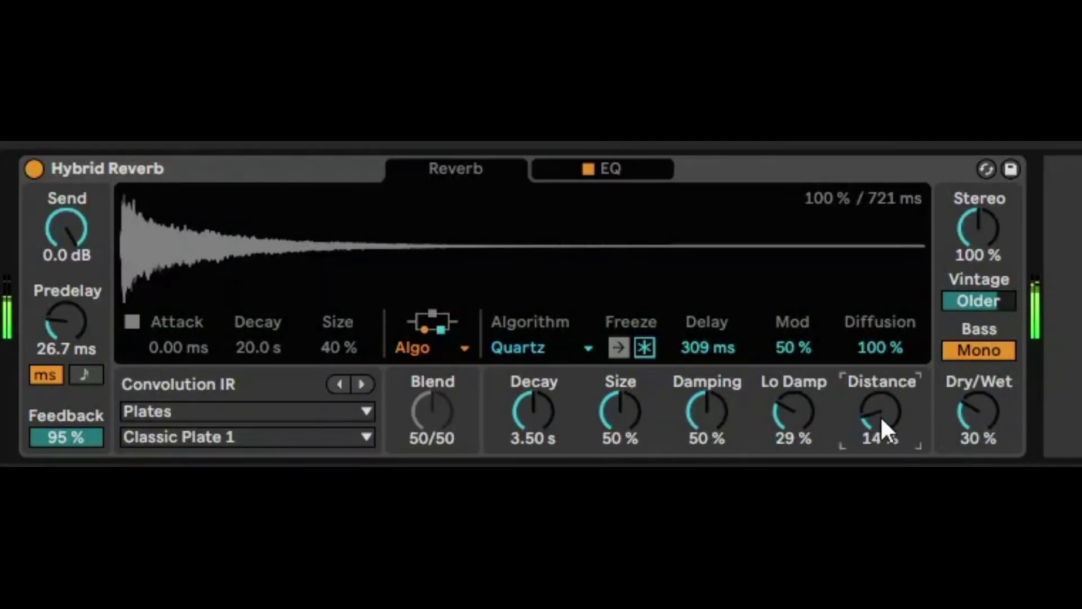
{"action": "left_click_drag", "start_coordinate": [532, 411], "coordinate": [533, 443]}
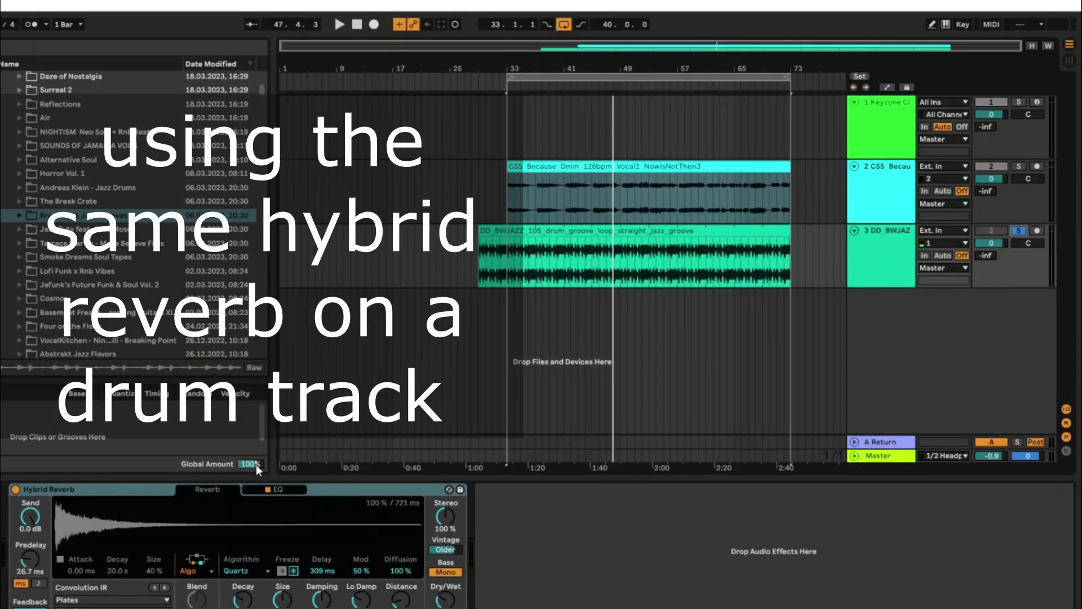
- Play the drum loop through the reverb, with predelay at 4.15 ms and the routing set to Convolution
{"action": "key", "text": "space"}
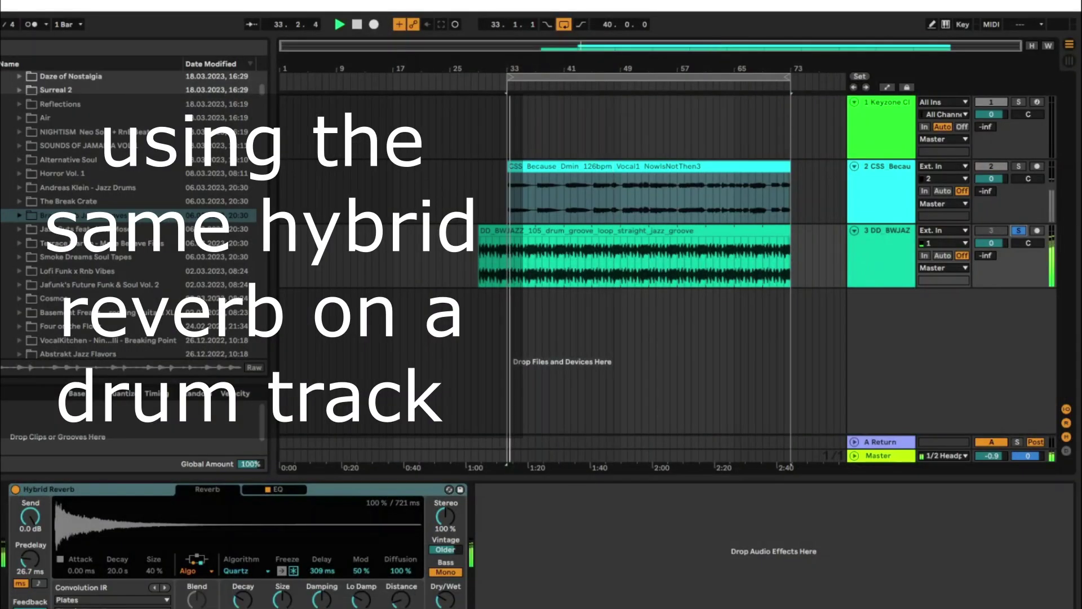
{"action": "left_click_drag", "start_coordinate": [30, 558], "coordinate": [30, 572]}
{"action": "left_click", "coordinate": [242, 570]}
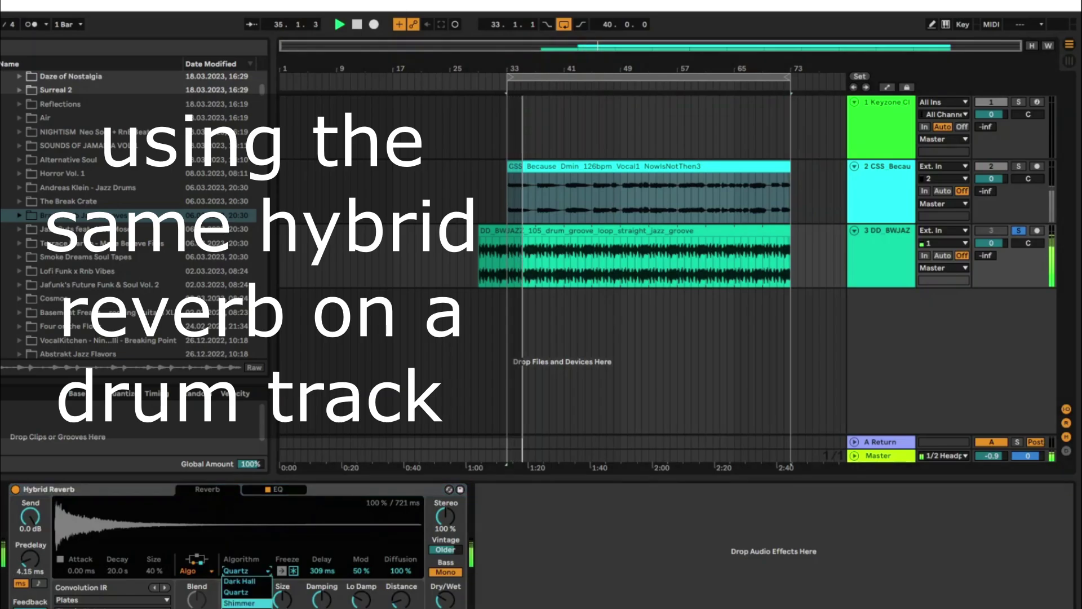
{"action": "left_click", "coordinate": [198, 573]}
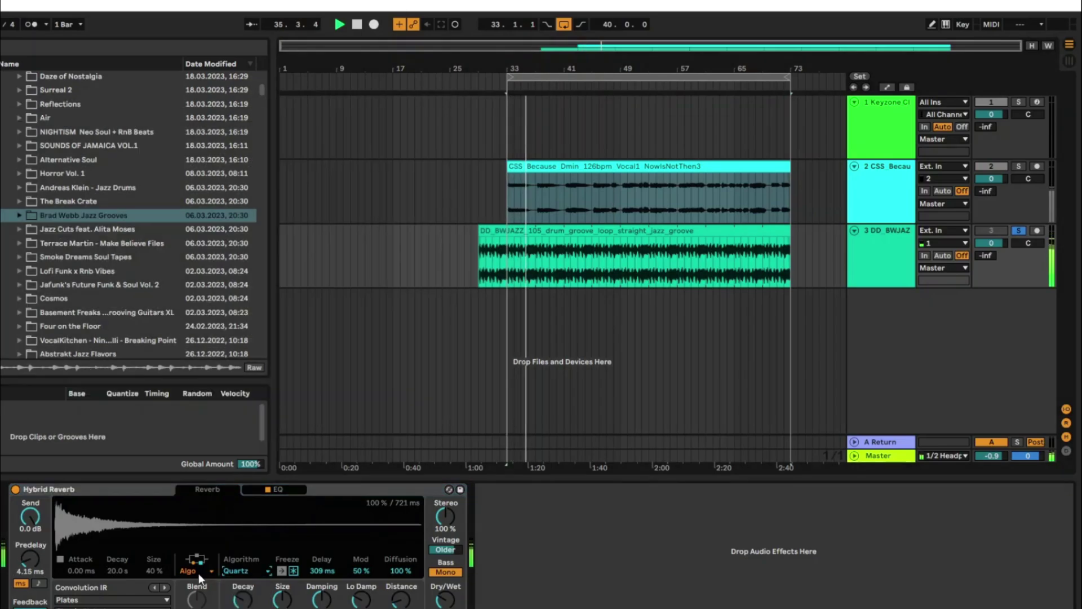
{"action": "left_click", "coordinate": [199, 574]}
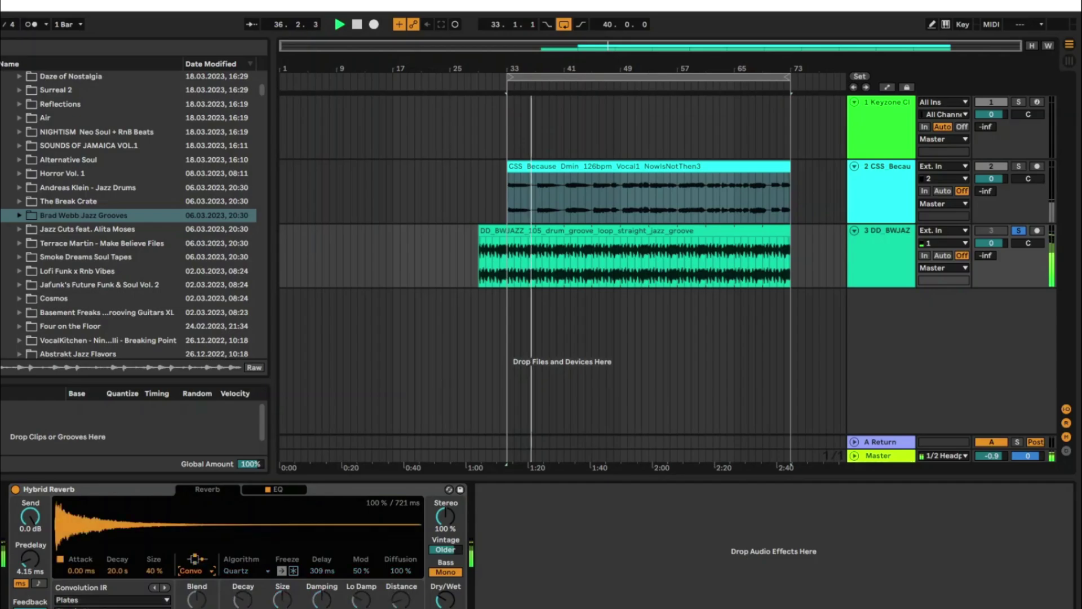
- Load the Big Snare impulse response from the Made for Drums category
{"action": "left_click", "coordinate": [110, 600]}
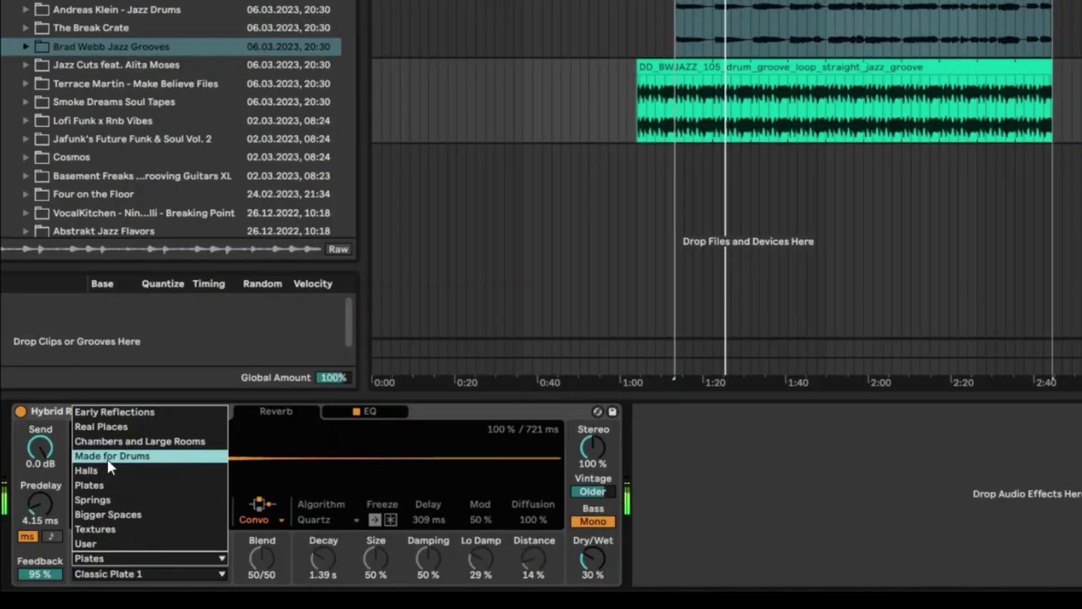
{"action": "left_click", "coordinate": [80, 522]}
{"action": "left_click", "coordinate": [173, 544]}
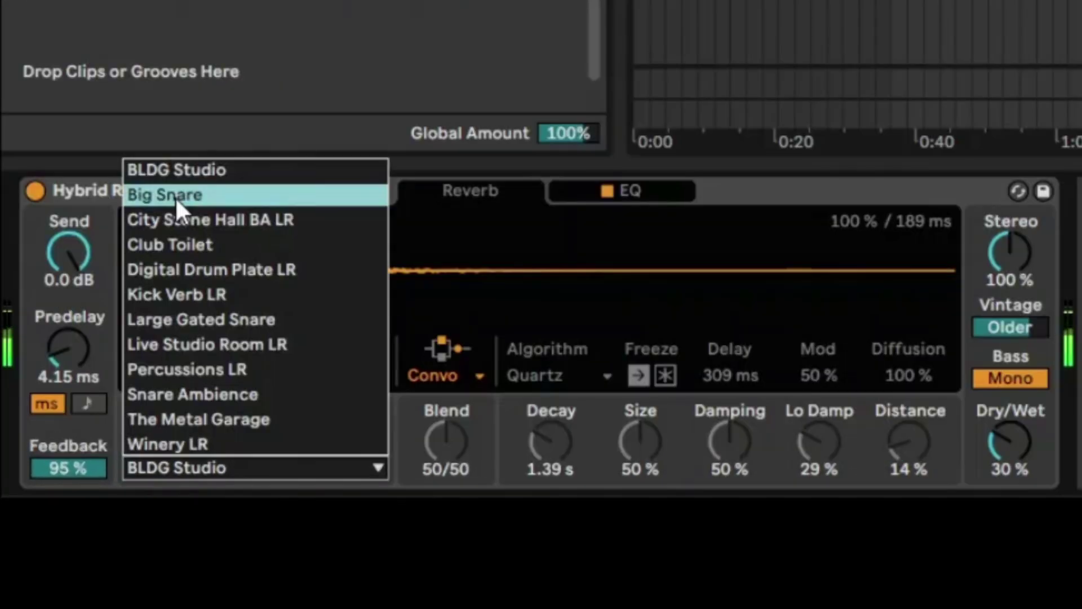
{"action": "left_click", "coordinate": [123, 346]}
- Try the Large Gated Snare impulse response with a predelay of 1.19 ms
{"action": "left_click", "coordinate": [203, 467]}
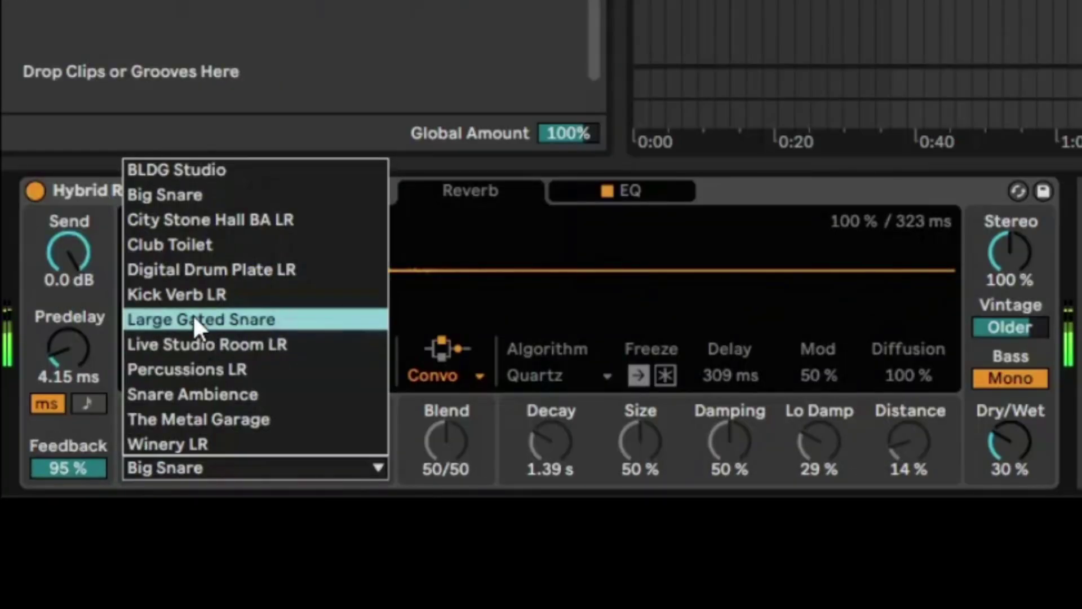
{"action": "left_click", "coordinate": [193, 317]}
{"action": "mouse_move", "coordinate": [76, 346]}
{"action": "left_mouse_down"}
{"action": "mouse_move", "coordinate": [76, 332]}
{"action": "mouse_move", "coordinate": [76, 384]}
{"action": "mouse_move", "coordinate": [68, 304]}
{"action": "mouse_move", "coordinate": [68, 343]}
{"action": "left_mouse_up"}
- Try the Kick Verb LR impulse response and readjust the predelay to 3.34 ms
{"action": "left_click", "coordinate": [237, 468]}
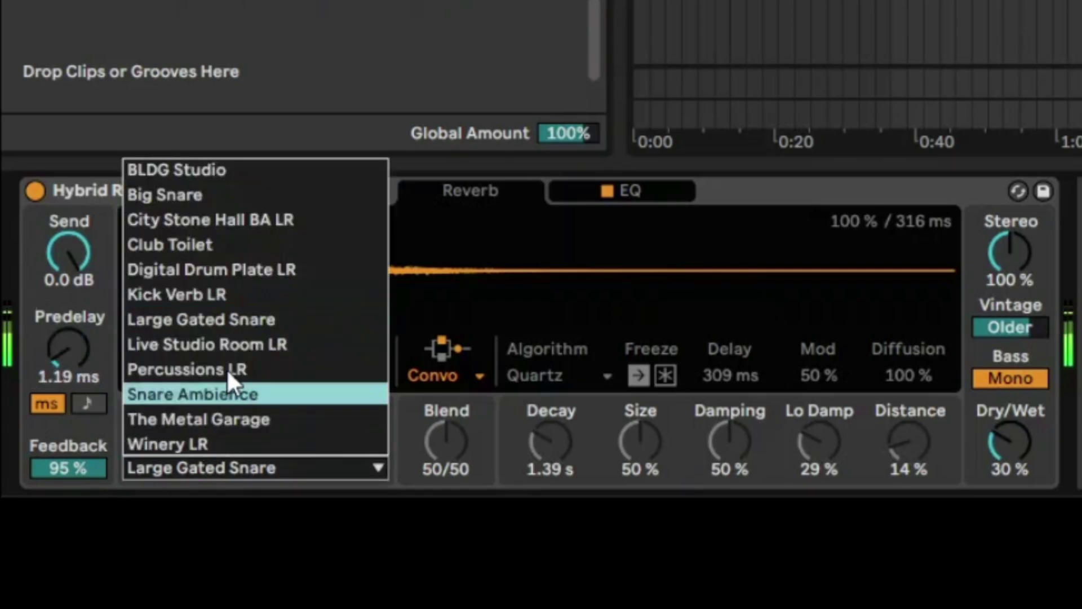
{"action": "left_click", "coordinate": [214, 294]}
{"action": "mouse_move", "coordinate": [68, 348]}
{"action": "left_mouse_down"}
{"action": "mouse_move", "coordinate": [68, 293]}
{"action": "mouse_move", "coordinate": [67, 361]}
{"action": "left_mouse_up"}
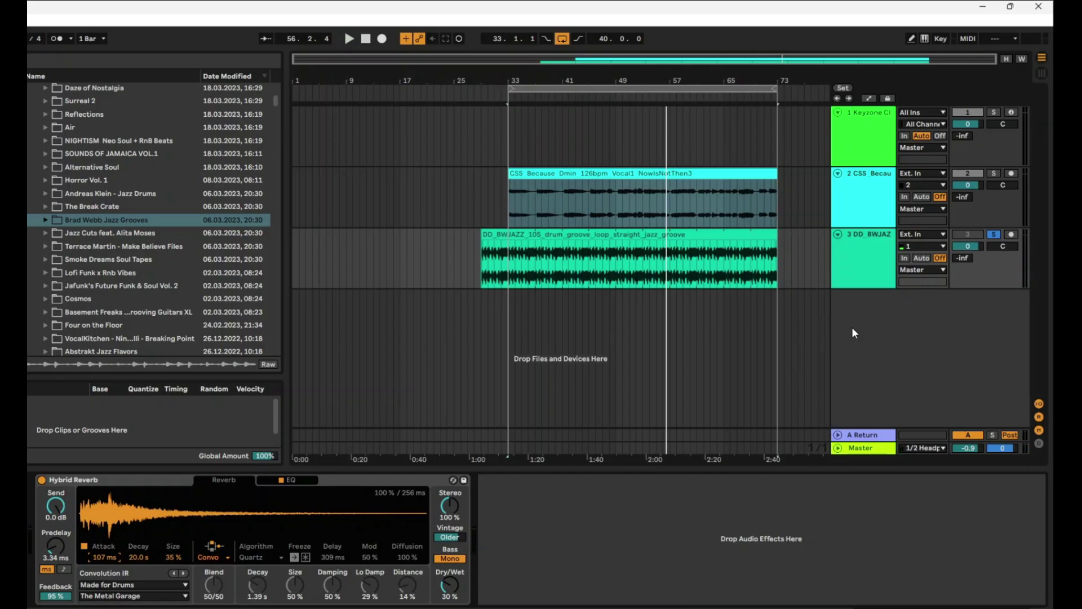
- Insert a new audio track, solo it during playback and record a short audio clip around bar 37
{"action": "right_click", "coordinate": [909, 334]}
{"action": "left_click", "coordinate": [918, 337]}
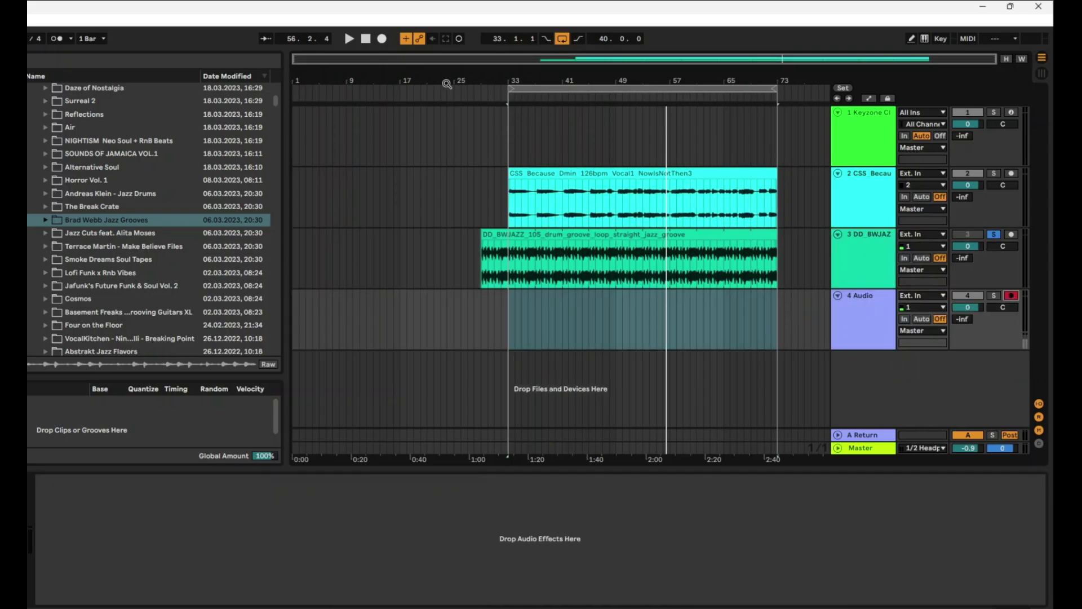
{"action": "left_click", "coordinate": [520, 97]}
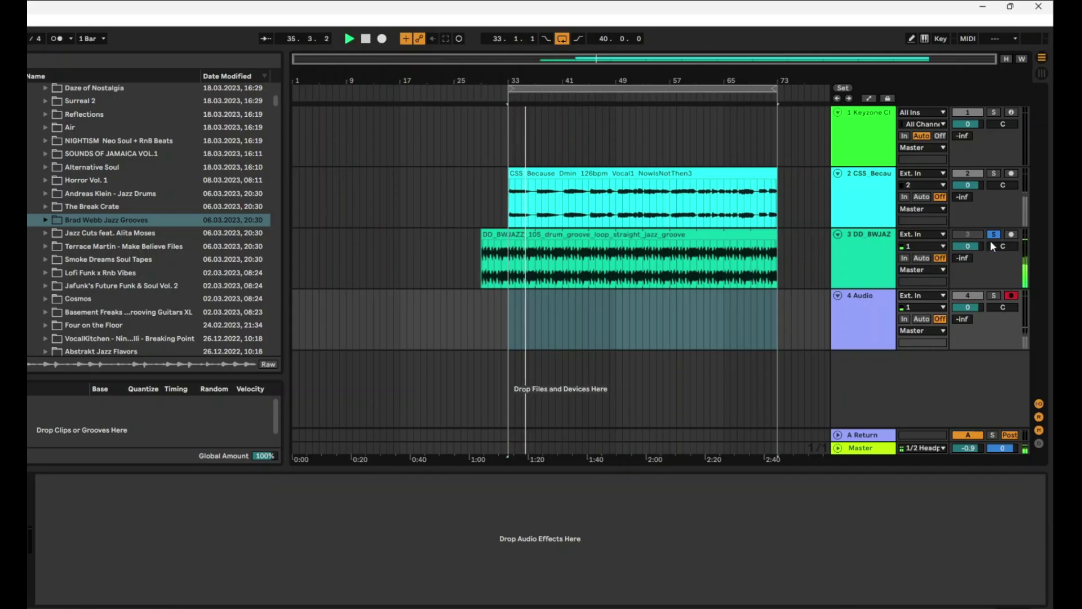
{"action": "left_click", "coordinate": [993, 295]}
{"action": "key", "text": "F9"}
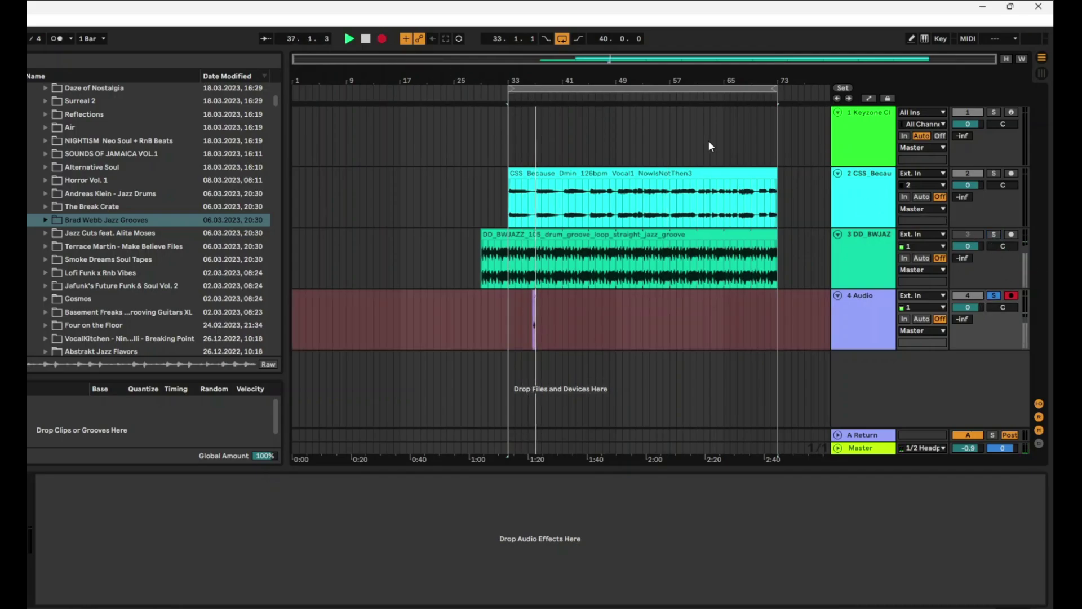
- Freeze and flatten audio track 4 containing the new recording
{"action": "right_click", "coordinate": [849, 299]}
{"action": "left_click", "coordinate": [910, 218]}
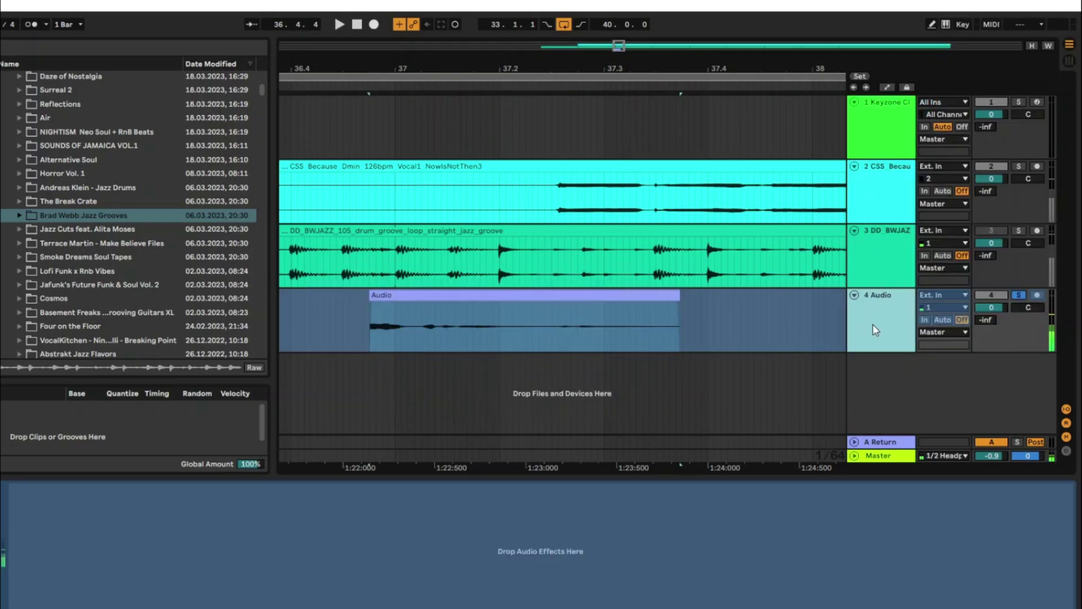
{"action": "right_click", "coordinate": [872, 323]}
{"action": "left_click", "coordinate": [908, 83]}
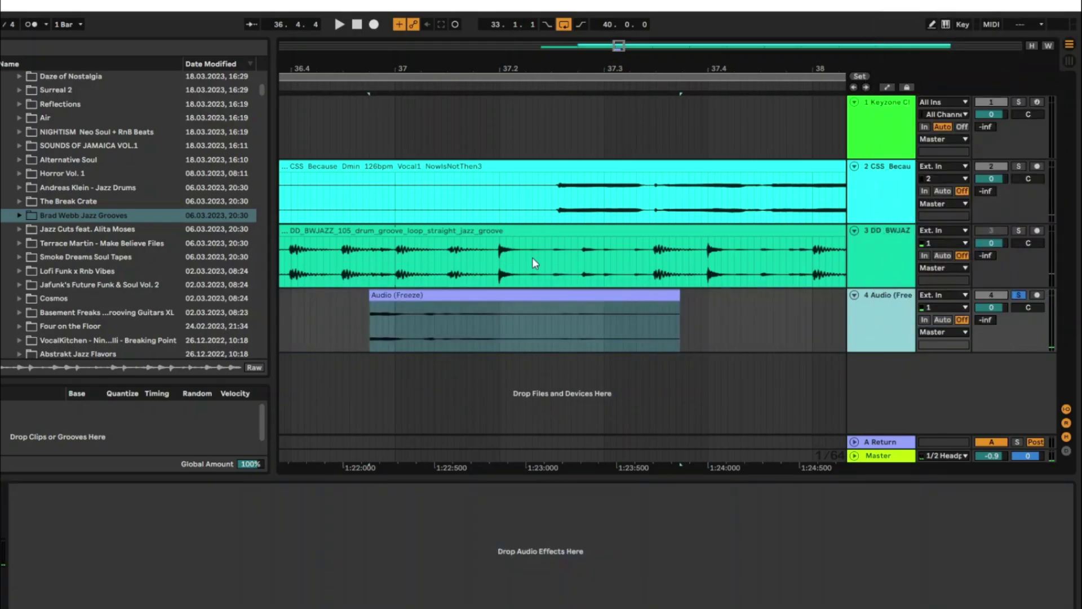
- Load the flattened recording into the drum track's Hybrid Reverb as a user impulse response
{"action": "left_click", "coordinate": [862, 248]}
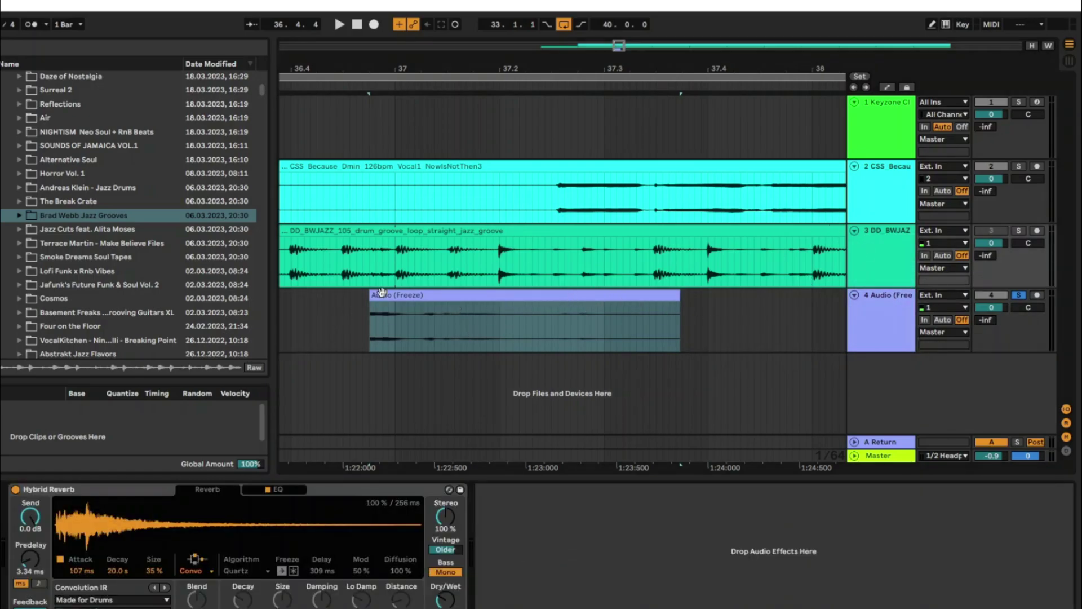
{"action": "left_click_drag", "start_coordinate": [382, 292], "coordinate": [138, 523]}
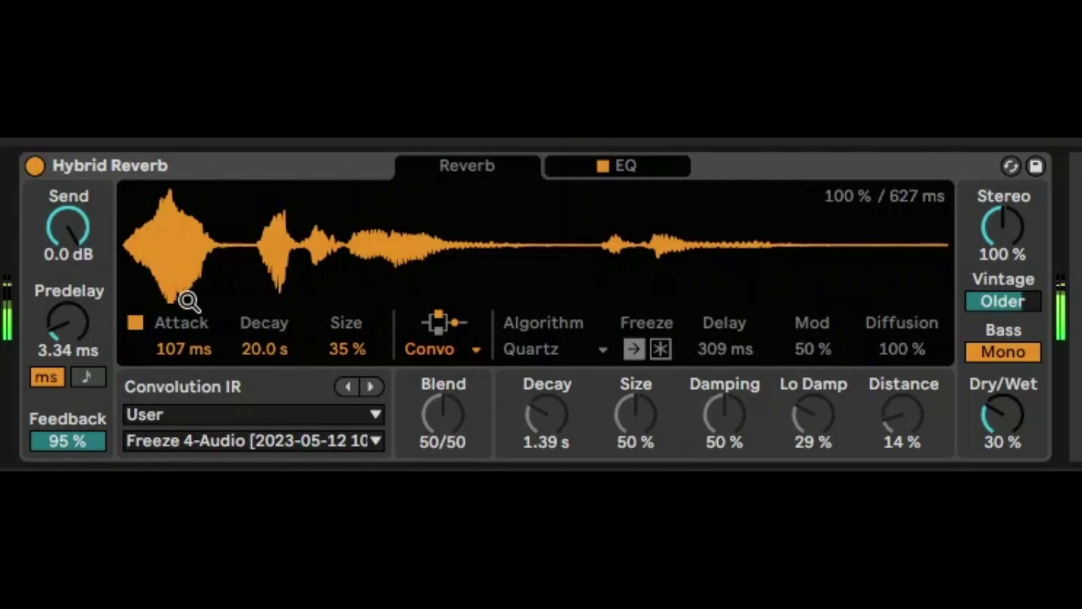
- Set Dry/Wet to 19 % and switch the predelay to tempo-synced 4/16 with 0 % feedback
{"action": "left_click_drag", "start_coordinate": [95, 345], "coordinate": [68, 355]}
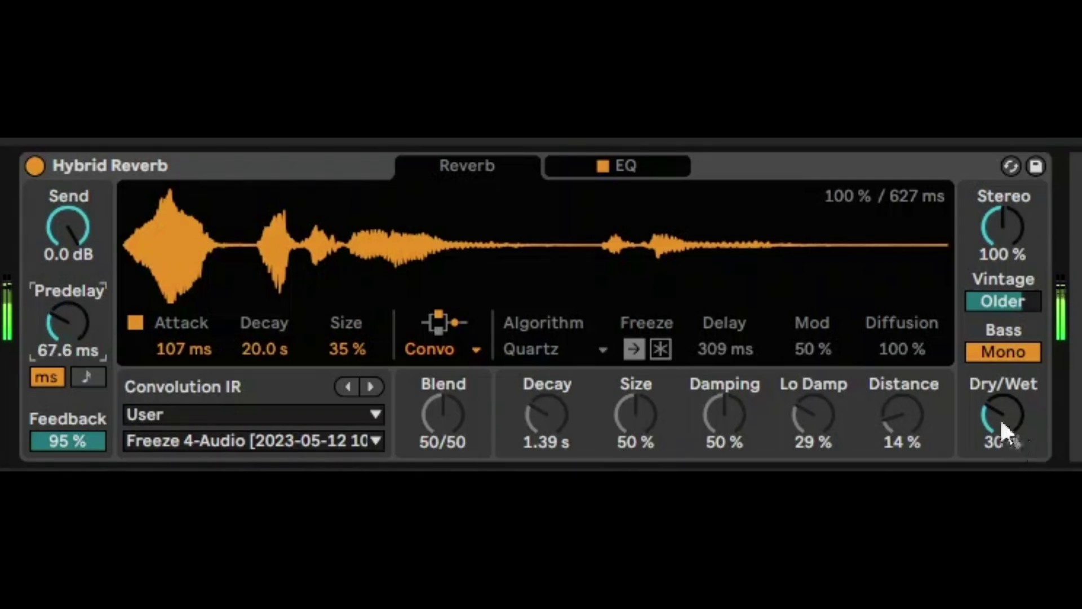
{"action": "left_click_drag", "start_coordinate": [998, 410], "coordinate": [1002, 420]}
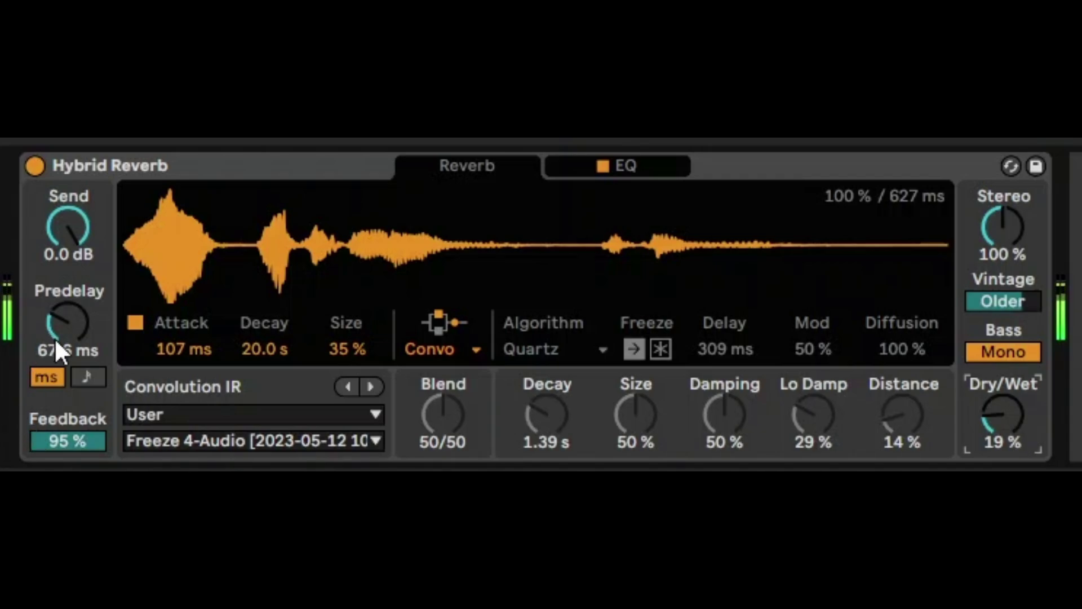
{"action": "left_click_drag", "start_coordinate": [58, 351], "coordinate": [59, 333]}
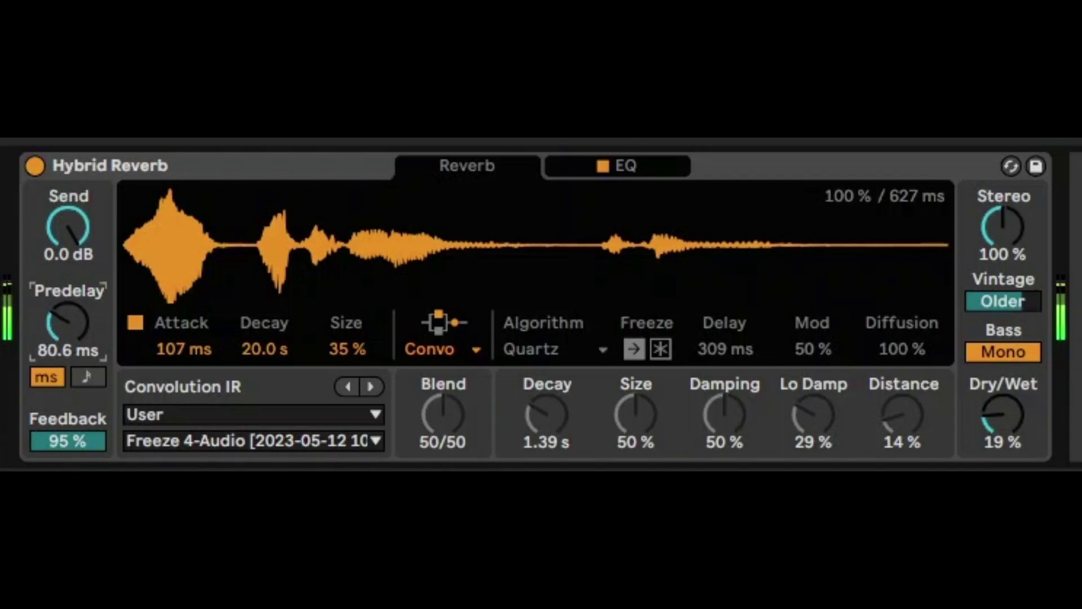
{"action": "left_click", "coordinate": [85, 378]}
{"action": "mouse_move", "coordinate": [57, 341]}
{"action": "left_mouse_down"}
{"action": "mouse_move", "coordinate": [56, 322]}
{"action": "mouse_move", "coordinate": [72, 355]}
{"action": "left_mouse_up"}
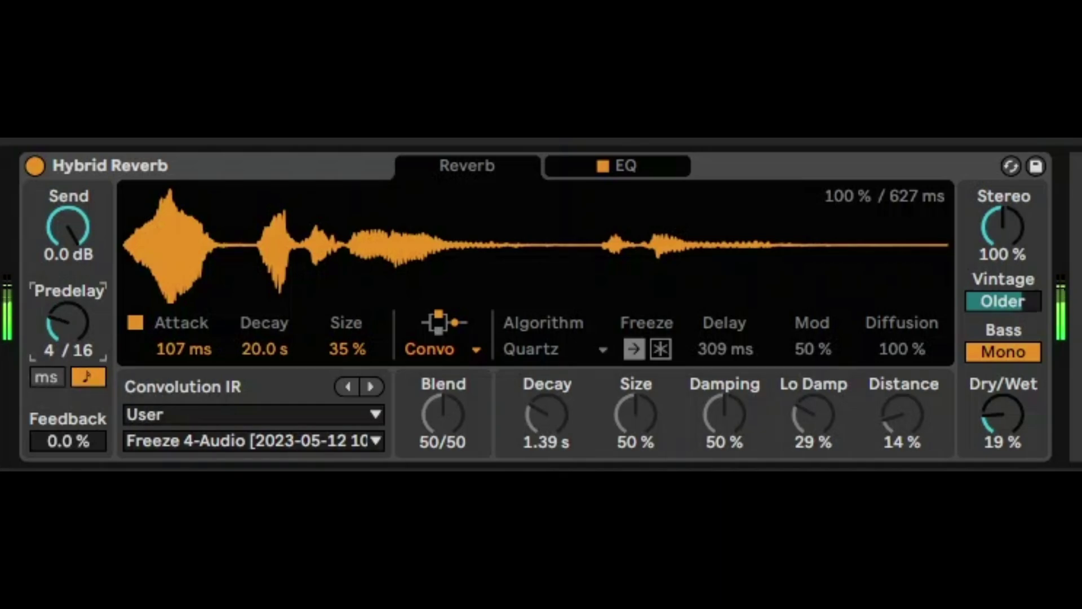
- Set the impulse response's attack to 0.00 ms and size to 100 %, and switch the routing to Serial
{"action": "mouse_move", "coordinate": [345, 339]}
{"action": "left_mouse_down"}
{"action": "mouse_move", "coordinate": [346, 282]}
{"action": "mouse_move", "coordinate": [341, 372]}
{"action": "mouse_move", "coordinate": [360, 345]}
{"action": "left_mouse_up"}
{"action": "mouse_move", "coordinate": [180, 354]}
{"action": "left_mouse_down"}
{"action": "mouse_move", "coordinate": [180, 285]}
{"action": "mouse_move", "coordinate": [180, 361]}
{"action": "left_mouse_up"}
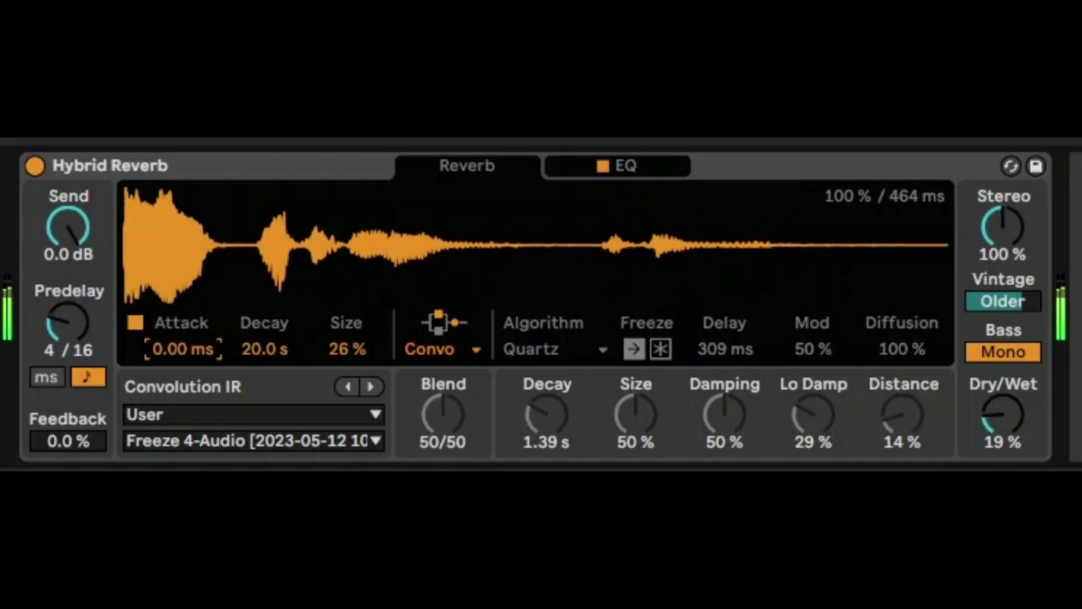
{"action": "left_click_drag", "start_coordinate": [349, 350], "coordinate": [307, 358]}
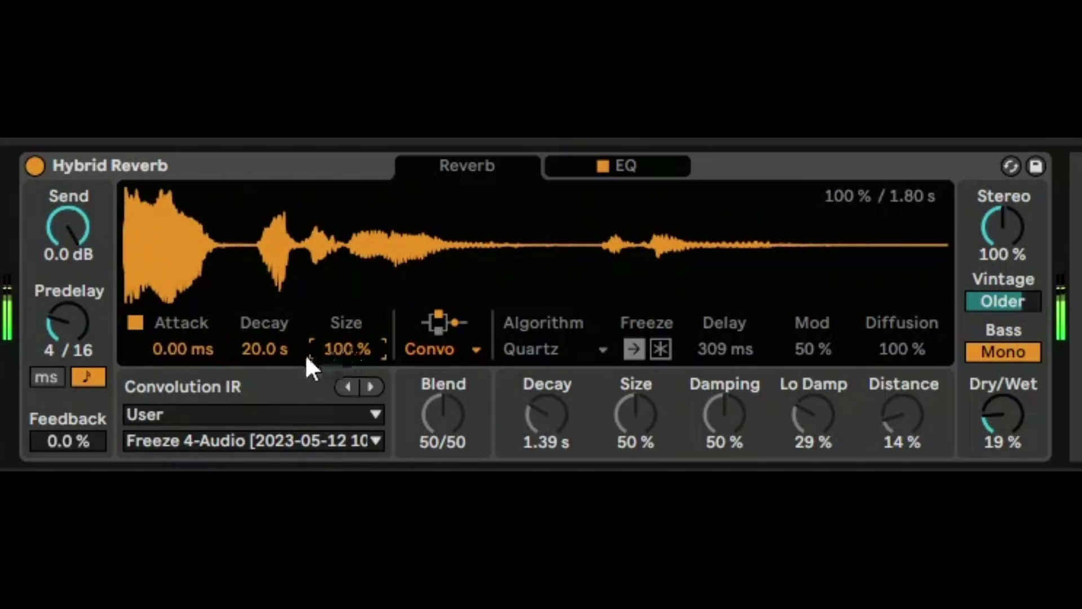
{"action": "left_click", "coordinate": [293, 355]}
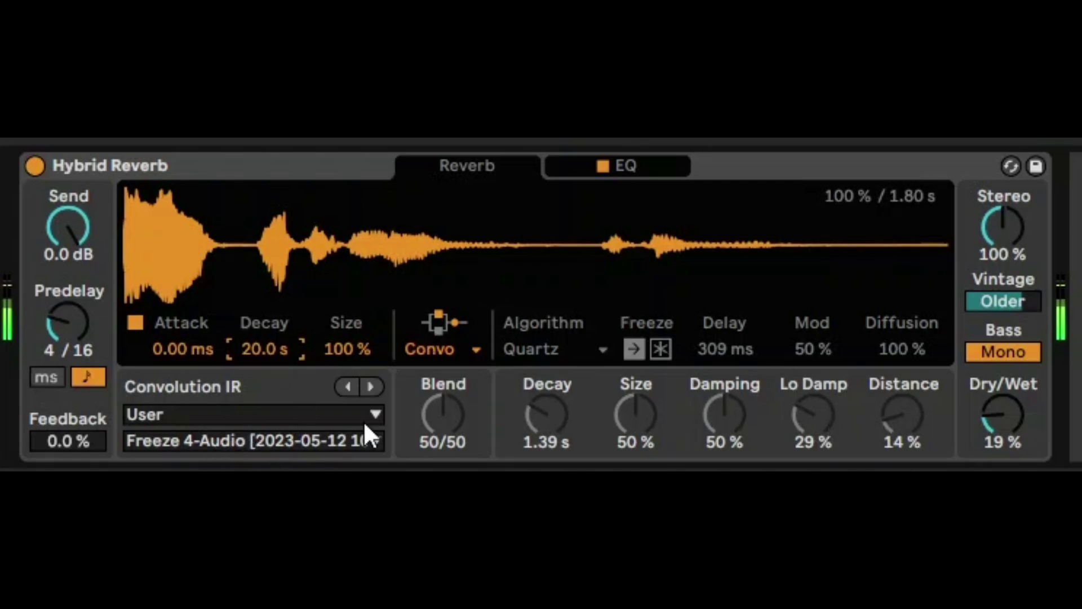
{"action": "left_click", "coordinate": [451, 352]}
{"action": "left_click", "coordinate": [455, 377]}
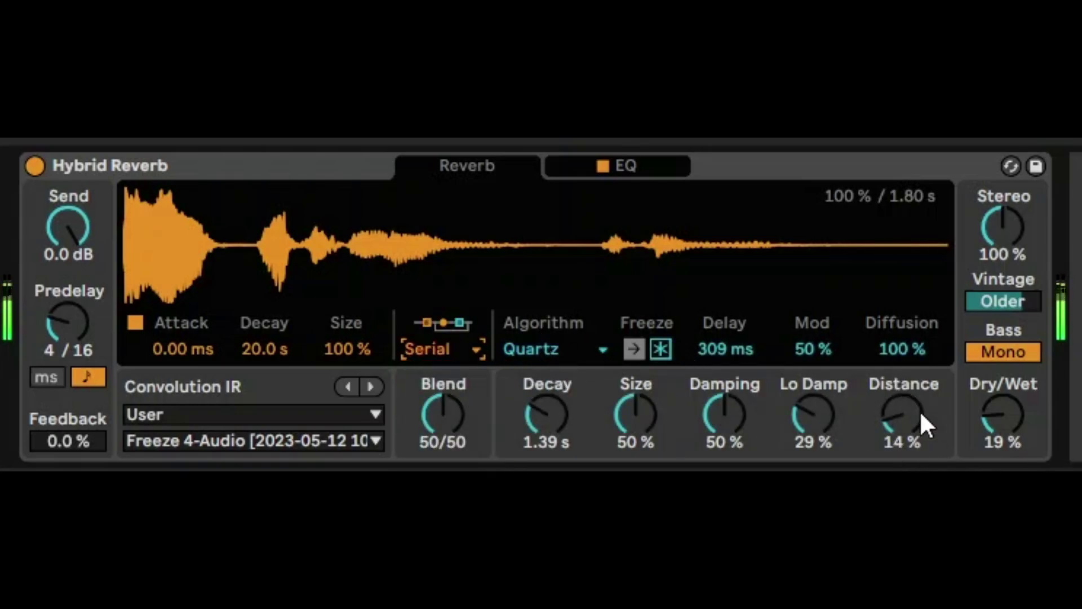
- Set the algorithm's distance to 29 % and the reverb's stereo width to 56 %
{"action": "mouse_move", "coordinate": [920, 410]}
{"action": "left_mouse_down"}
{"action": "mouse_move", "coordinate": [920, 383]}
{"action": "mouse_move", "coordinate": [920, 394]}
{"action": "left_mouse_up"}
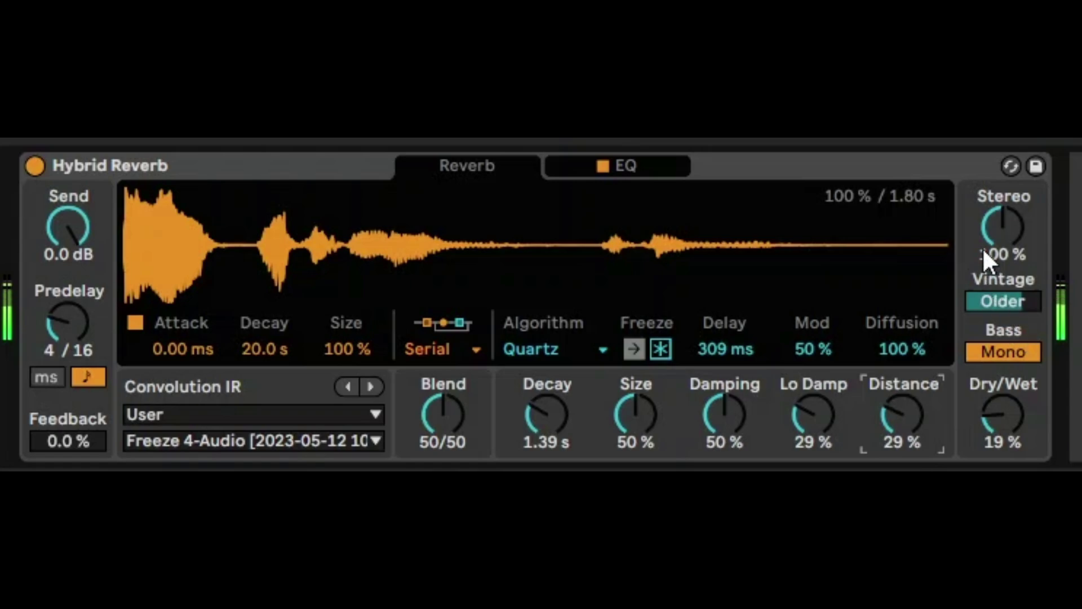
{"action": "left_click_drag", "start_coordinate": [990, 228], "coordinate": [989, 253]}
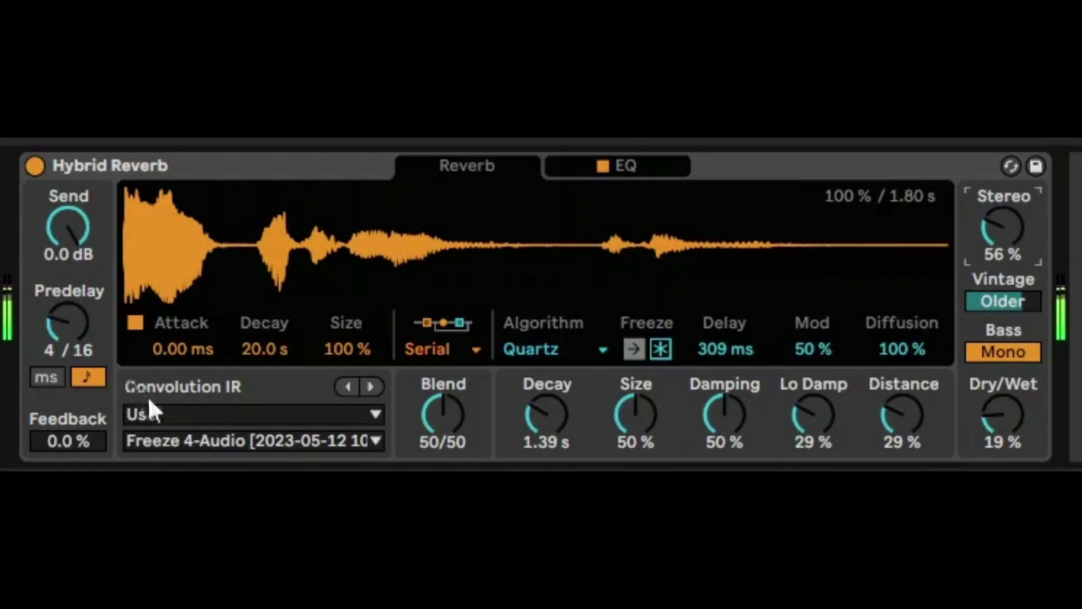
{"action": "left_click", "coordinate": [203, 405]}
{"action": "left_click", "coordinate": [211, 405]}
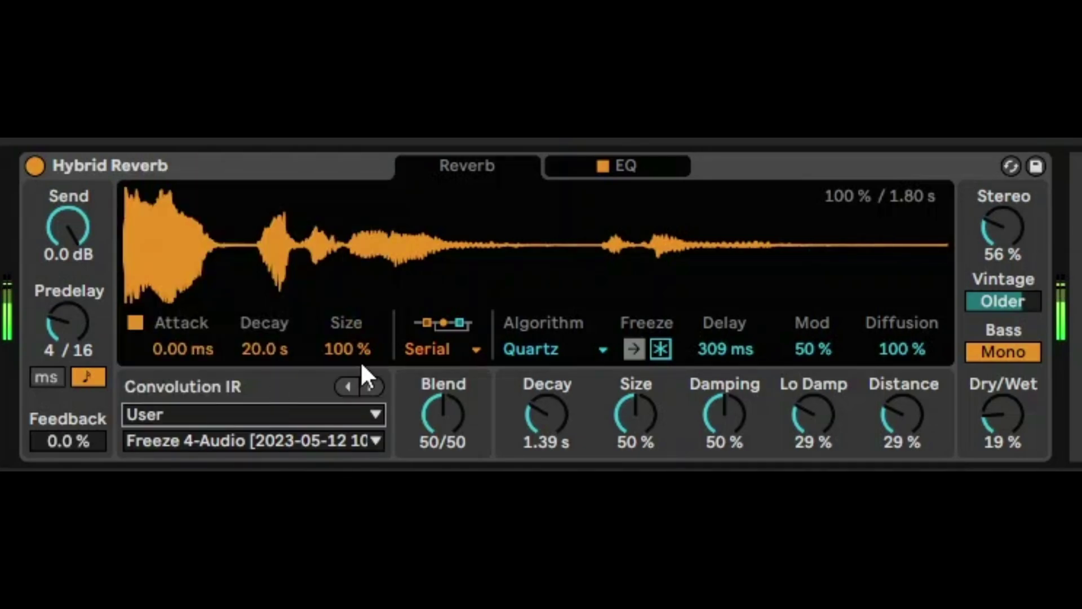
- Compare the convolution and algorithm blend at 0/100 and 100/0, and settle it at 56/44
{"action": "left_click_drag", "start_coordinate": [441, 406], "coordinate": [442, 391]}
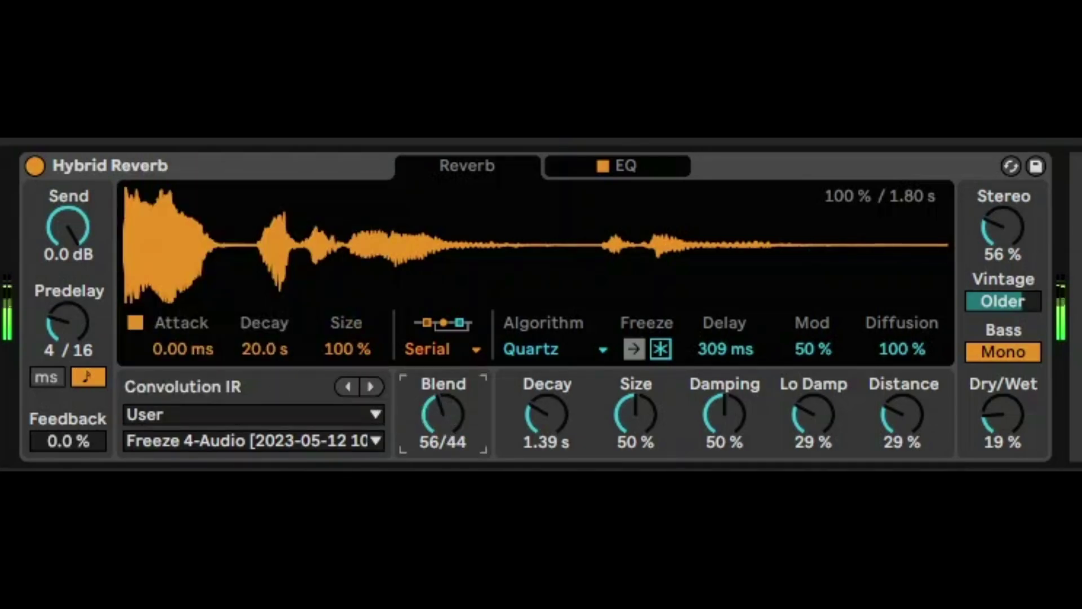
{"action": "left_click", "coordinate": [447, 347]}
{"action": "left_click", "coordinate": [447, 354]}
{"action": "left_click_drag", "start_coordinate": [445, 426], "coordinate": [440, 451]}
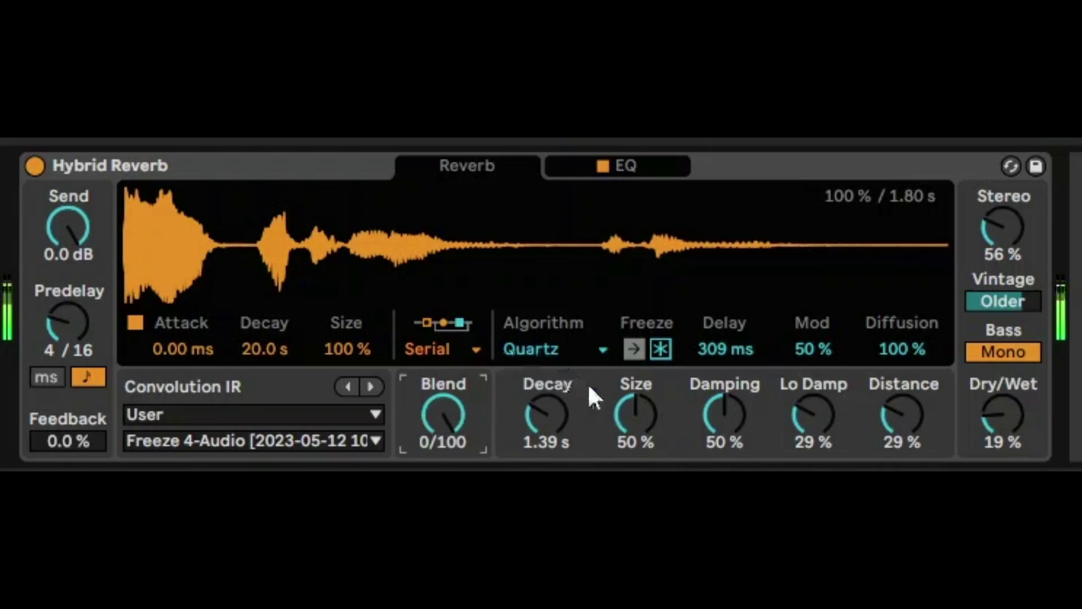
{"action": "left_click_drag", "start_coordinate": [458, 424], "coordinate": [458, 312]}
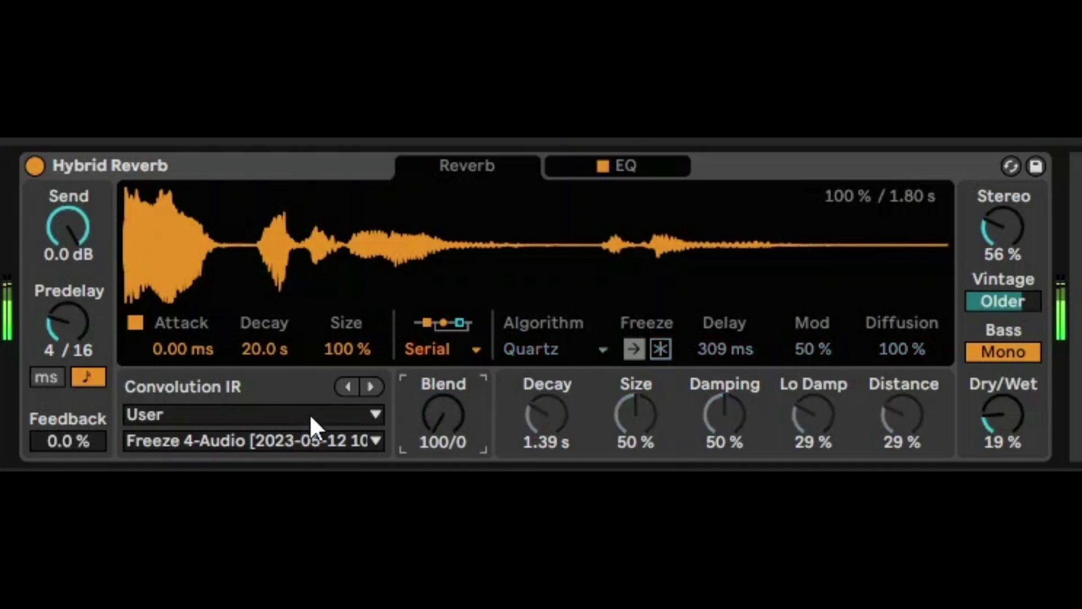
{"action": "left_click_drag", "start_coordinate": [433, 421], "coordinate": [433, 471]}
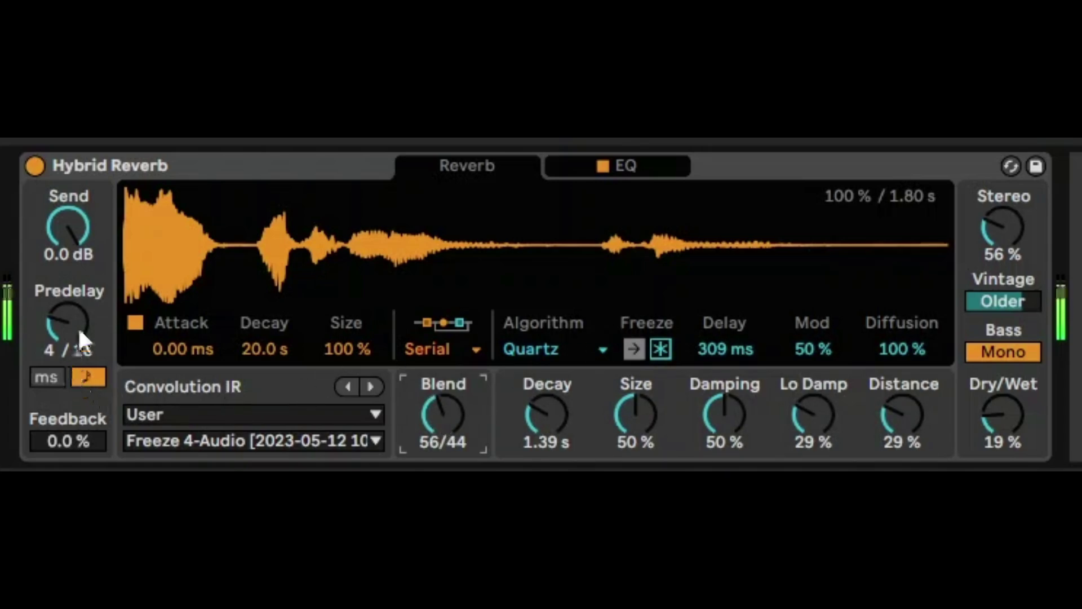
- Check the reverb's EQ curve, return to the reverb settings and raise Dry/Wet slightly
{"action": "left_click", "coordinate": [653, 170]}
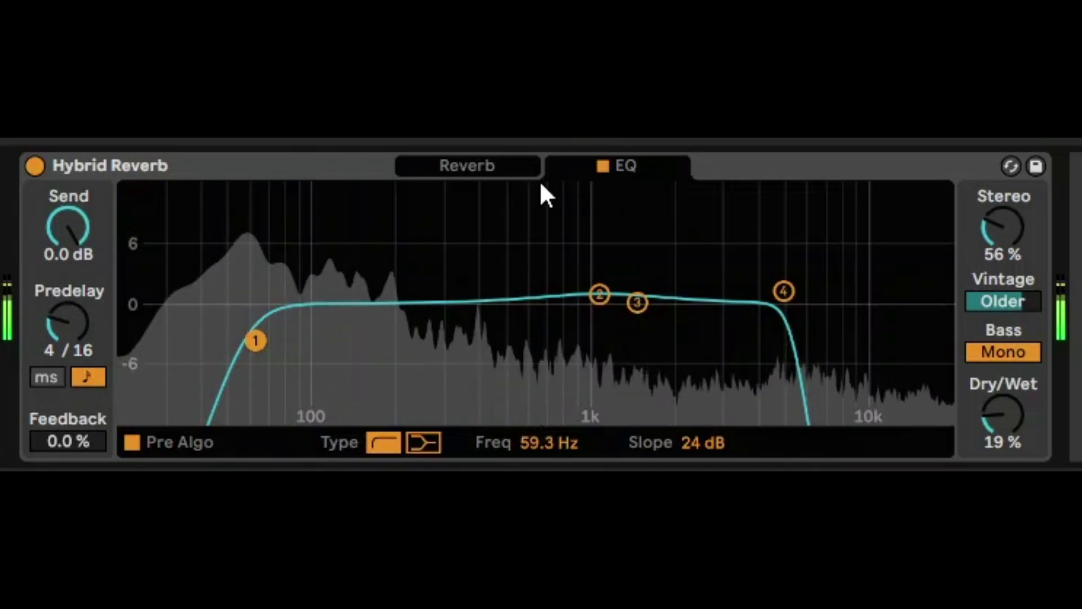
{"action": "left_click", "coordinate": [485, 169]}
{"action": "left_click_drag", "start_coordinate": [1010, 447], "coordinate": [1010, 440]}
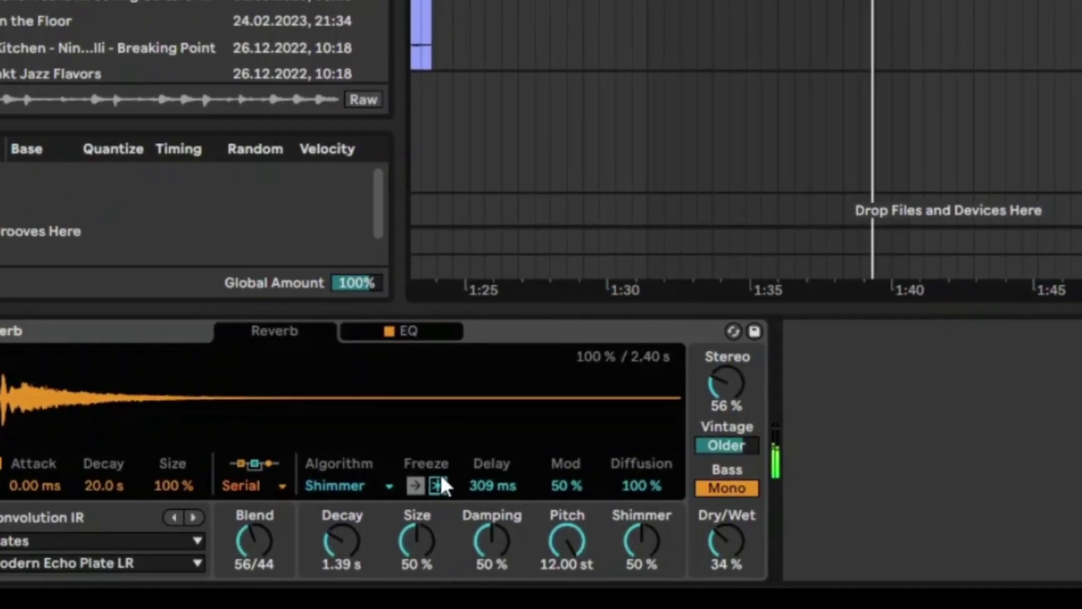
- Freeze the vocal track's Shimmer reverb tail and record it onto armed audio track 5
{"action": "left_click", "coordinate": [437, 485]}
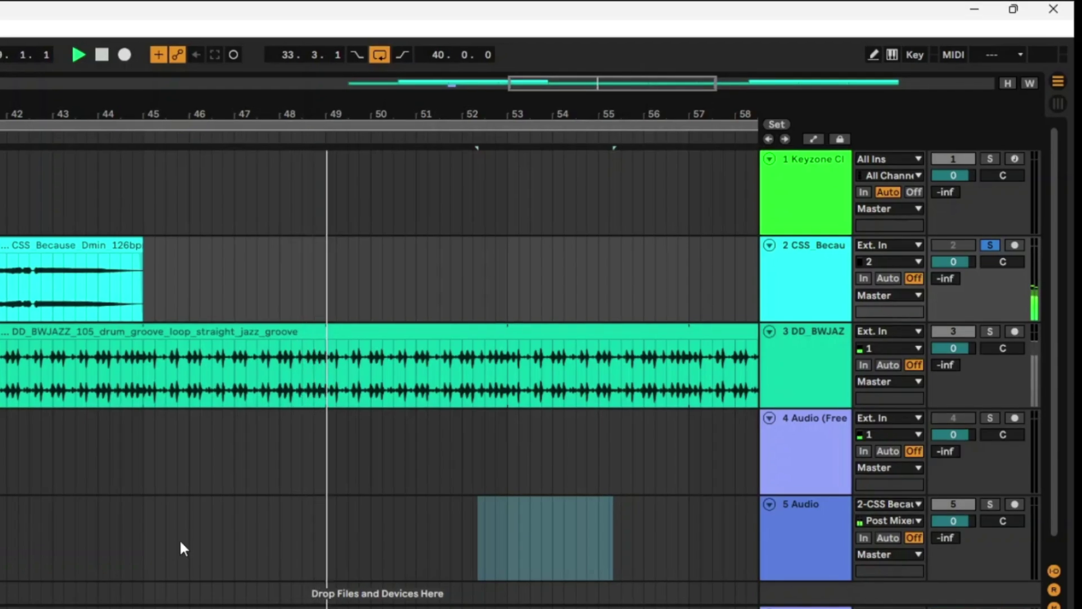
{"action": "left_click", "coordinate": [1014, 504]}
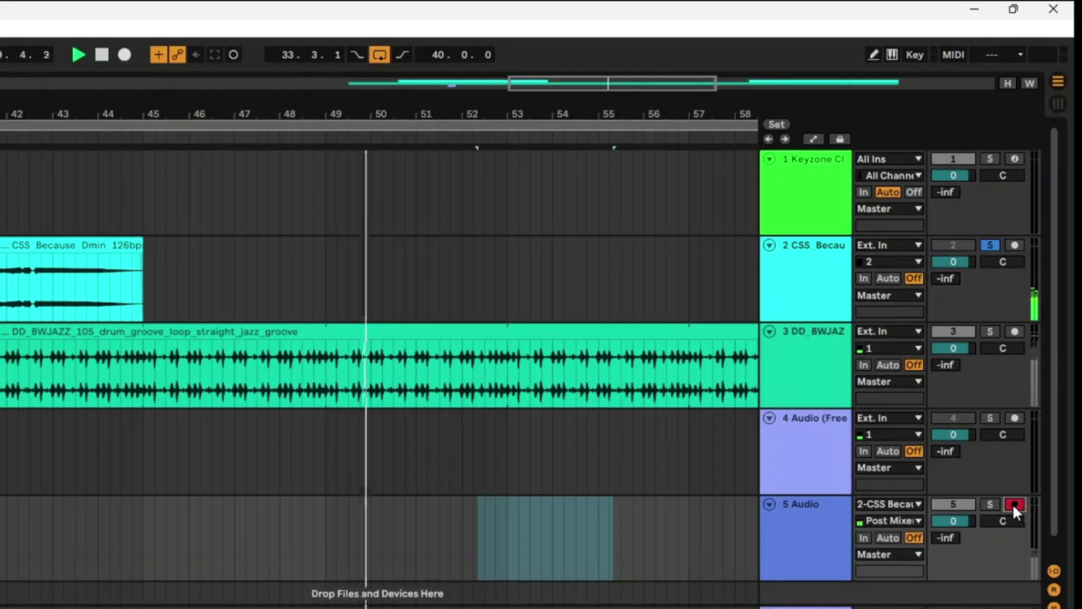
{"action": "left_click", "coordinate": [124, 55]}
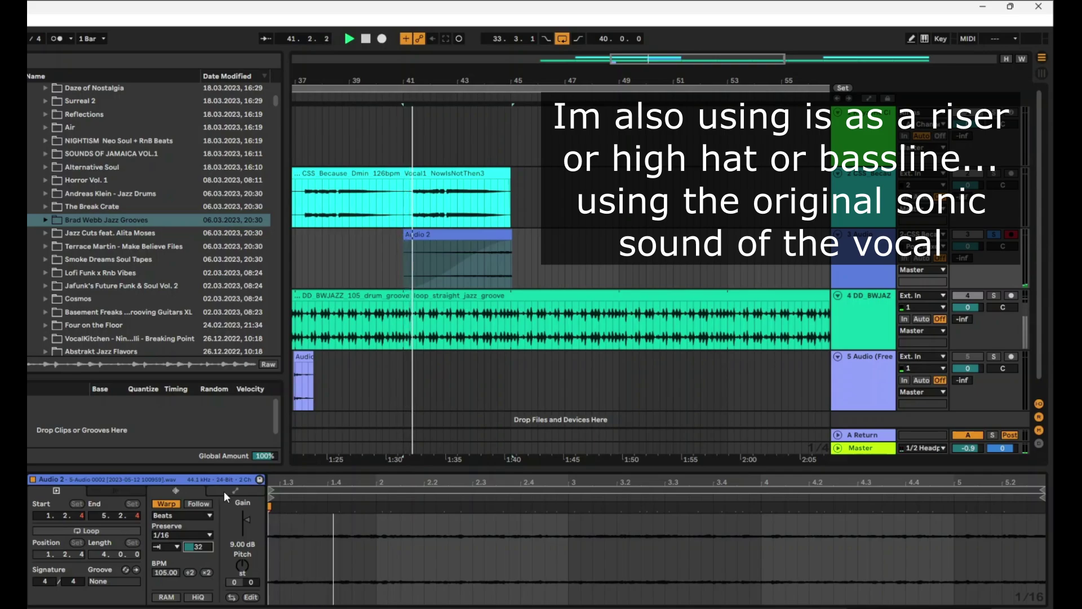
- Transpose the recorded Audio 2 clip to -10 st and set its Beats warp preserve value to 1/8
{"action": "left_click", "coordinate": [507, 242]}
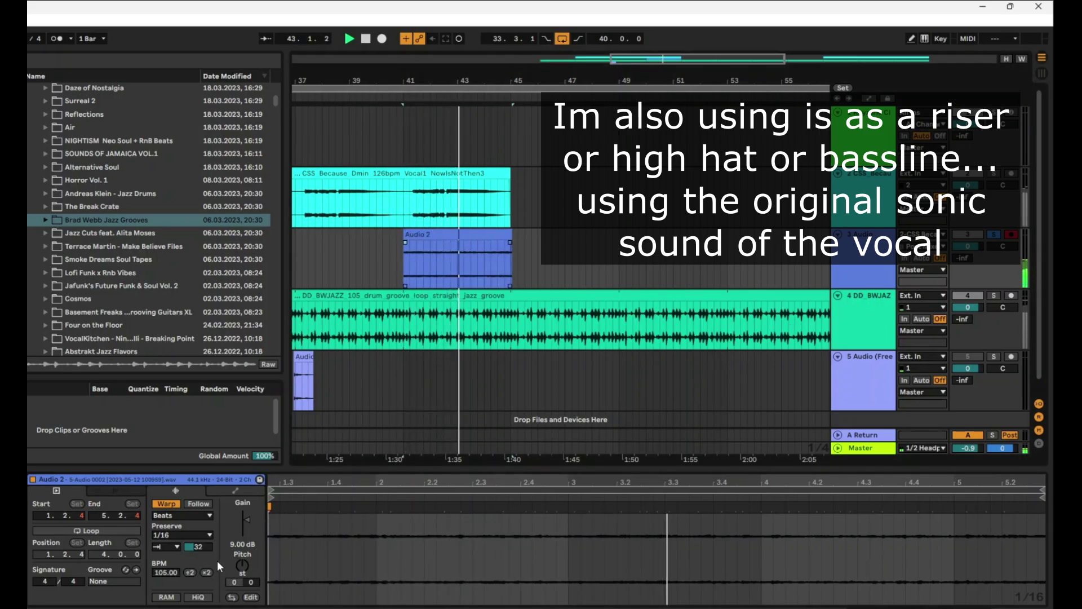
{"action": "scroll", "coordinate": [242, 563], "scroll_direction": "down", "scroll_amount": 7}
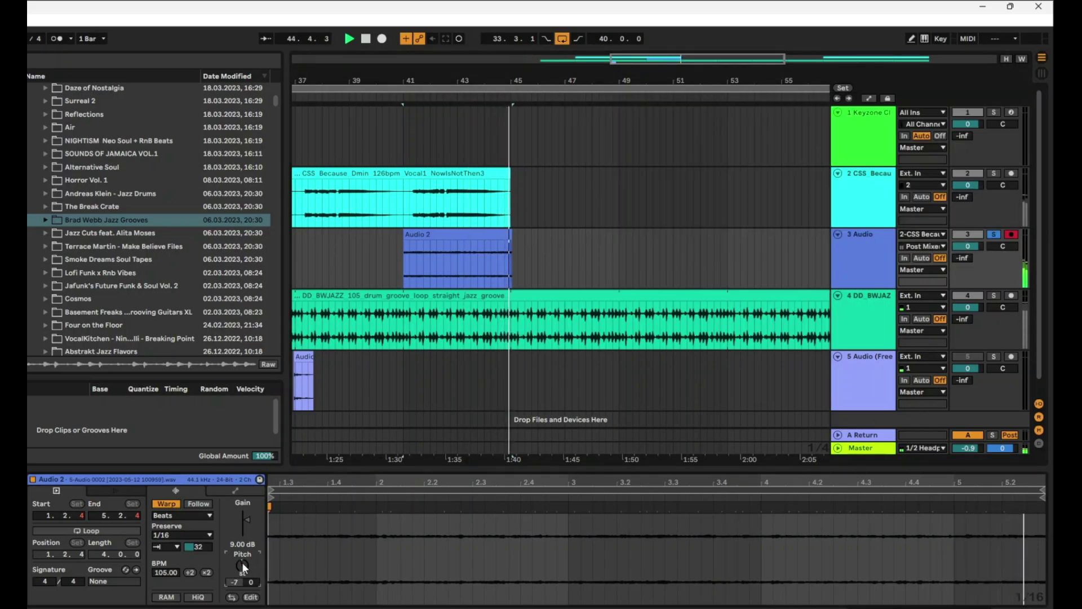
{"action": "scroll", "coordinate": [242, 562], "scroll_direction": "down", "scroll_amount": 3}
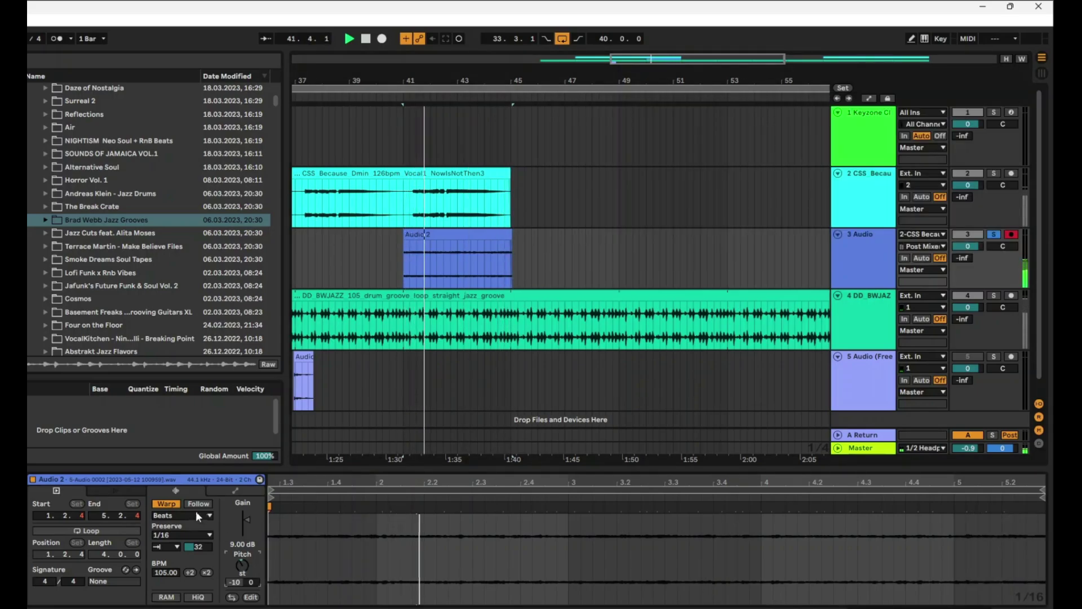
{"action": "left_click", "coordinate": [172, 535]}
{"action": "left_click", "coordinate": [169, 583]}
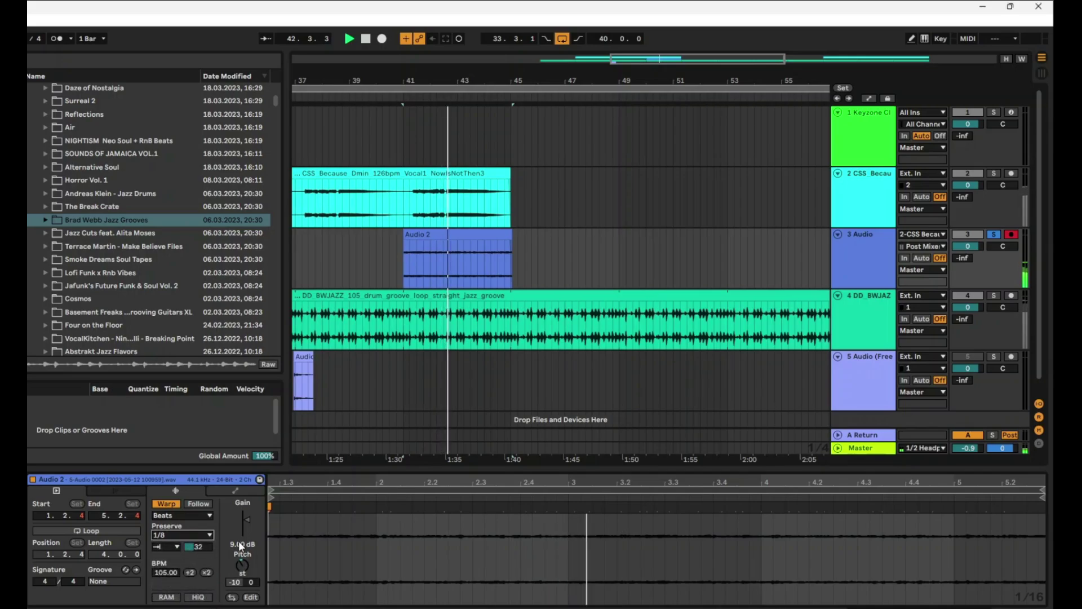
- Raise the recorded clip's gain to 19.6 dB and lower its pitch to -21 st
{"action": "scroll", "coordinate": [241, 544], "scroll_direction": "up", "scroll_amount": 5}
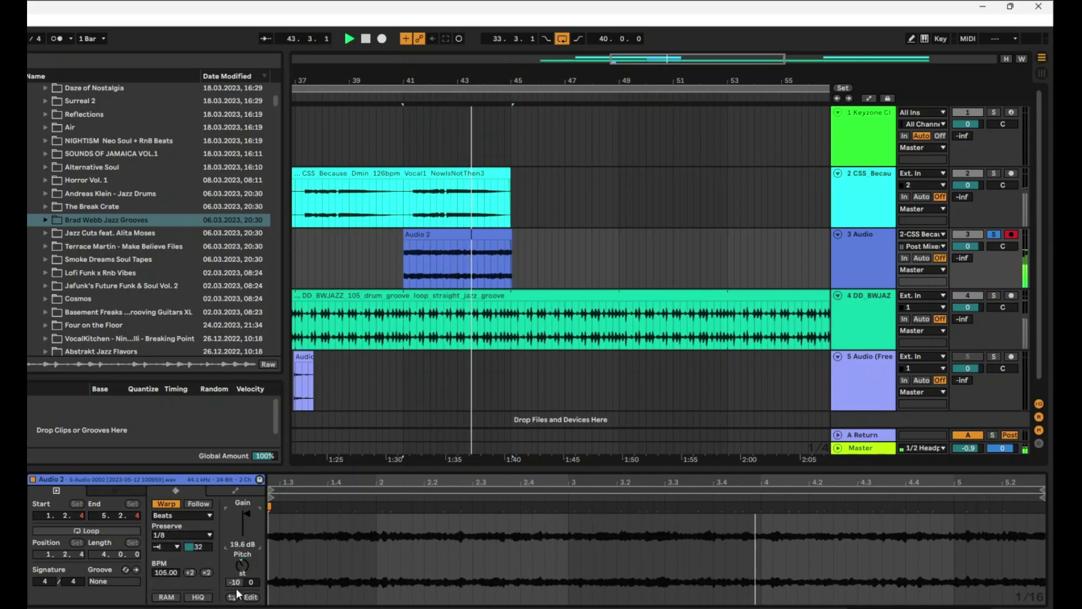
{"action": "left_click_drag", "start_coordinate": [237, 586], "coordinate": [237, 607]}
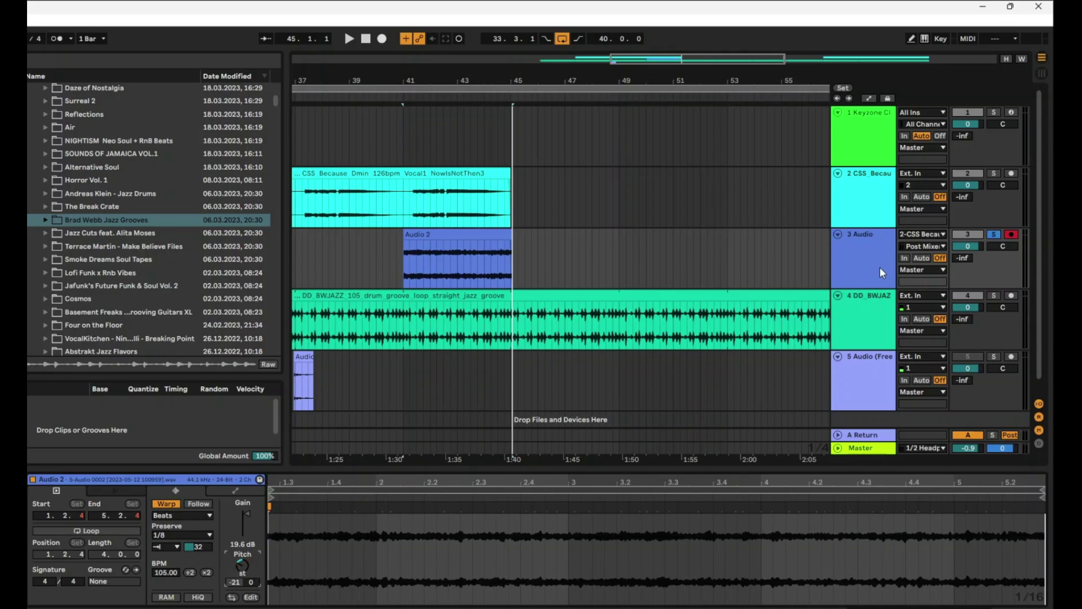
- Show the vocal track's Hybrid Reverb device
{"action": "left_click", "coordinate": [868, 195]}
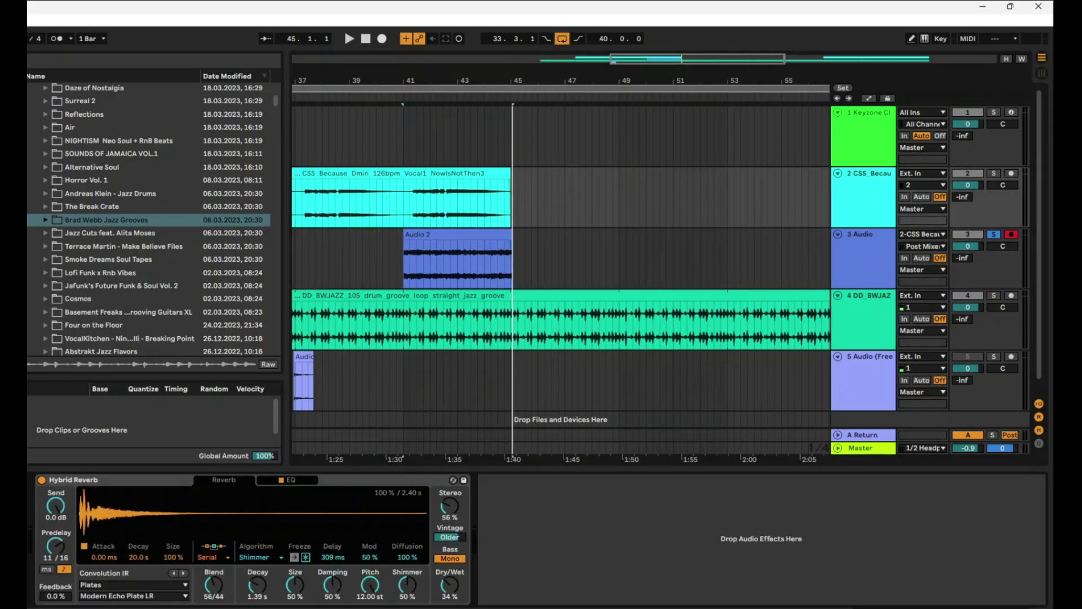